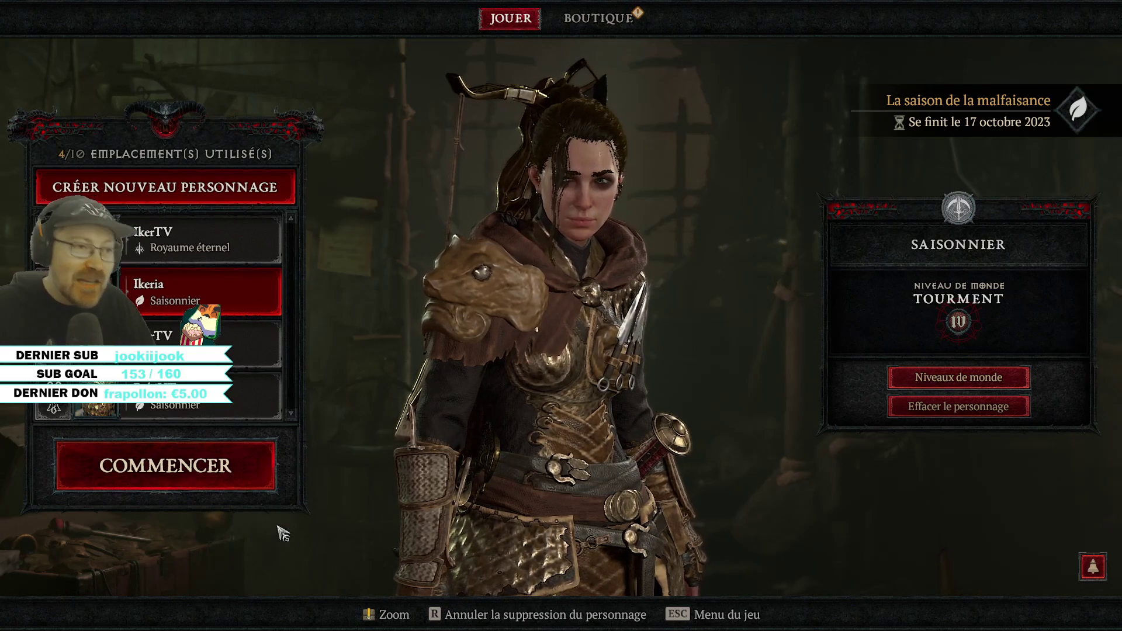
Step: Switch to the D4Builds build planner in the browser, show it full screen and set the class to Rogue
key("alt+Tab")
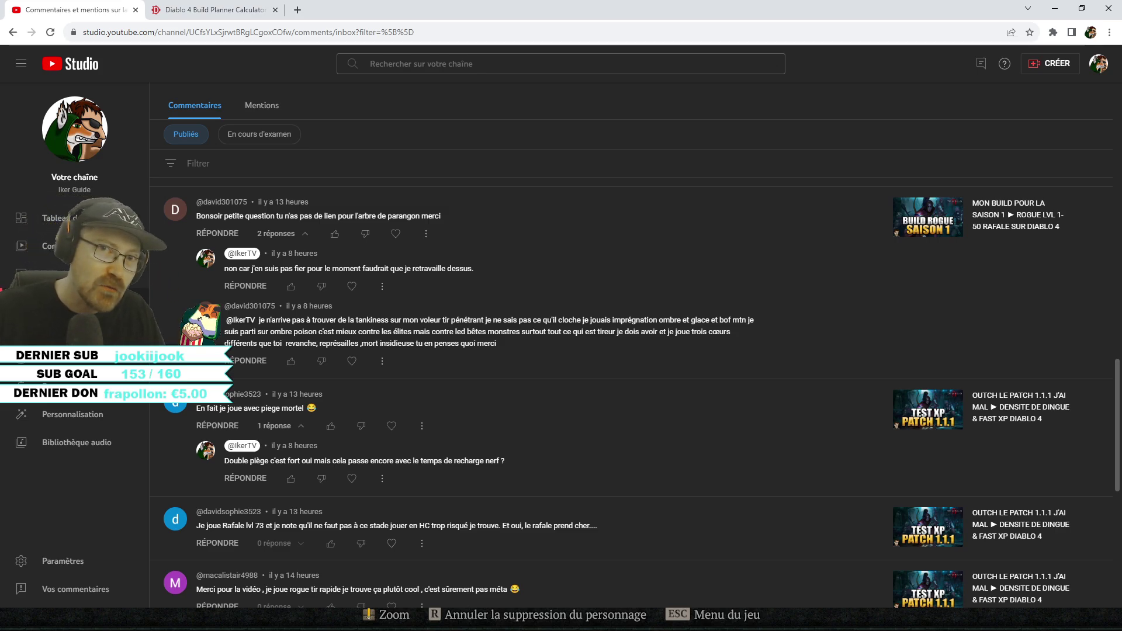
left_click(192, 9)
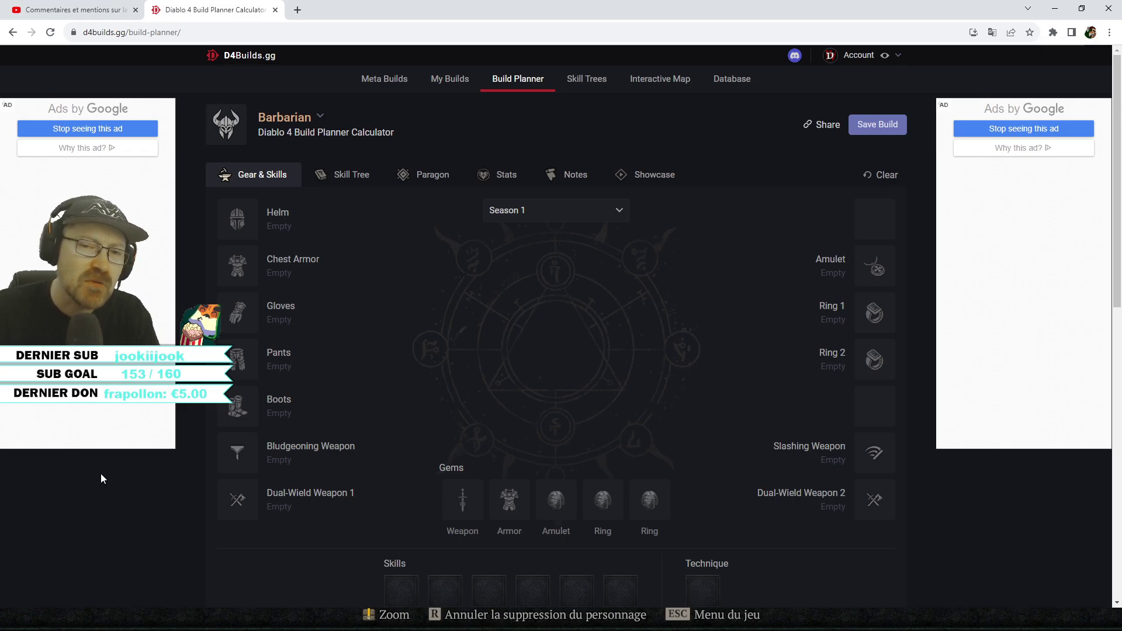
key("F11")
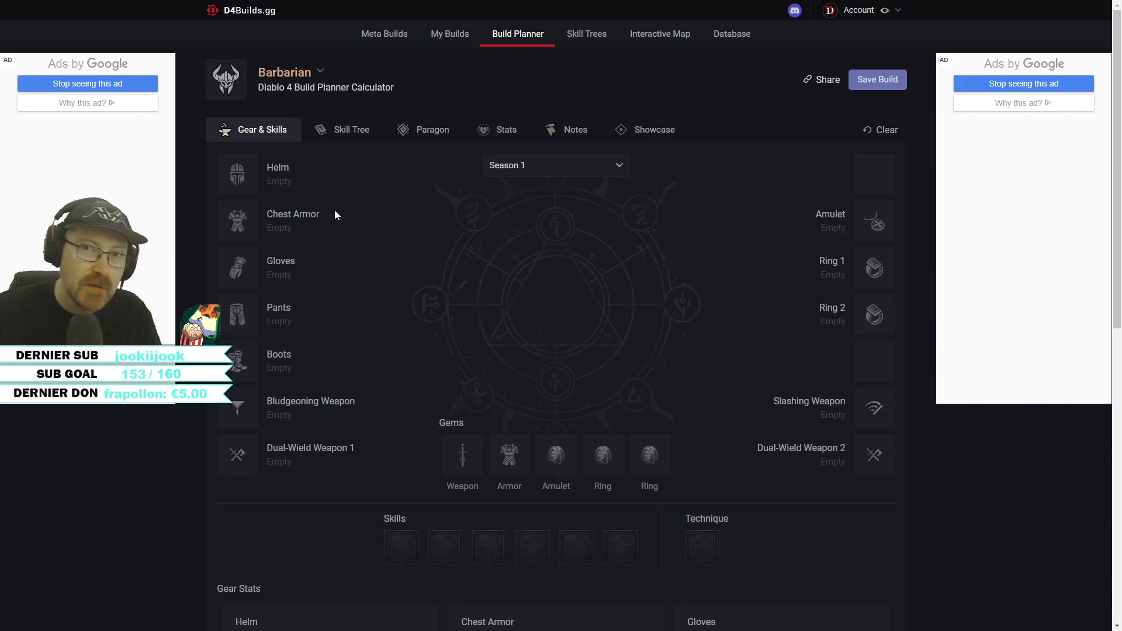
left_click(316, 72)
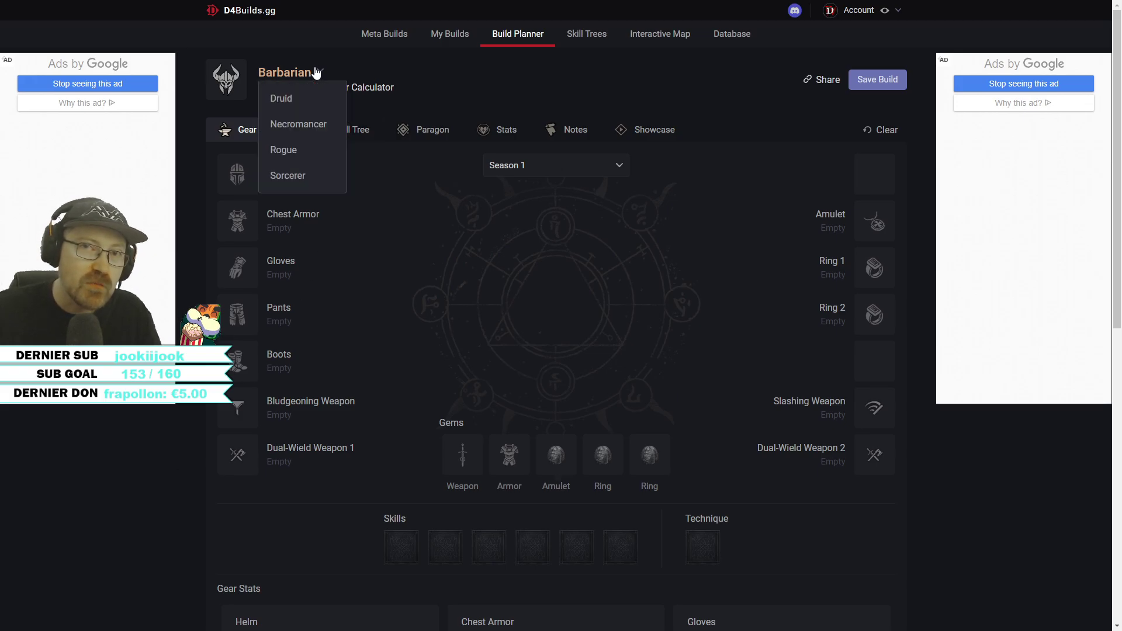
left_click(295, 150)
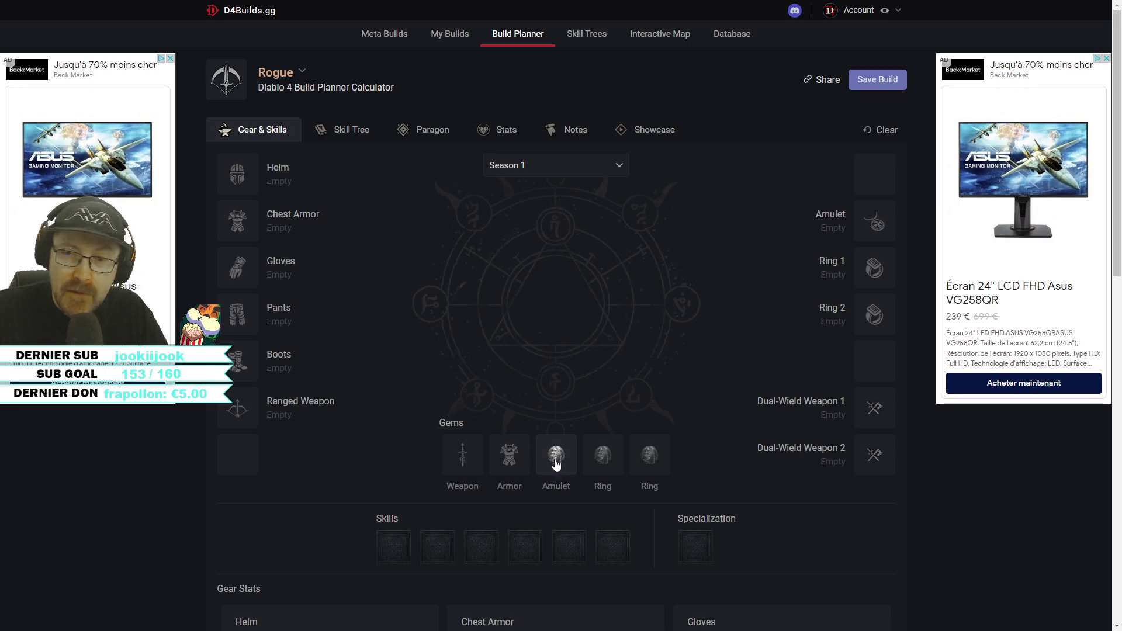
Step: Equip the Revenge malignant heart in the amulet's gem slot and check its description
left_click(560, 456)
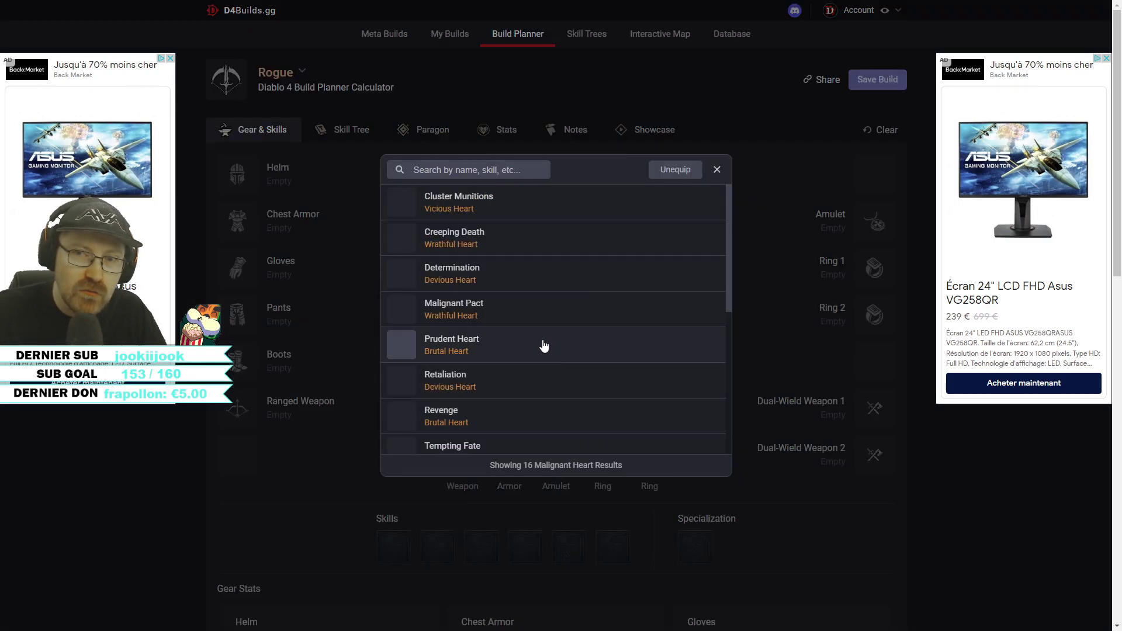
scroll(526, 350, "down", 1)
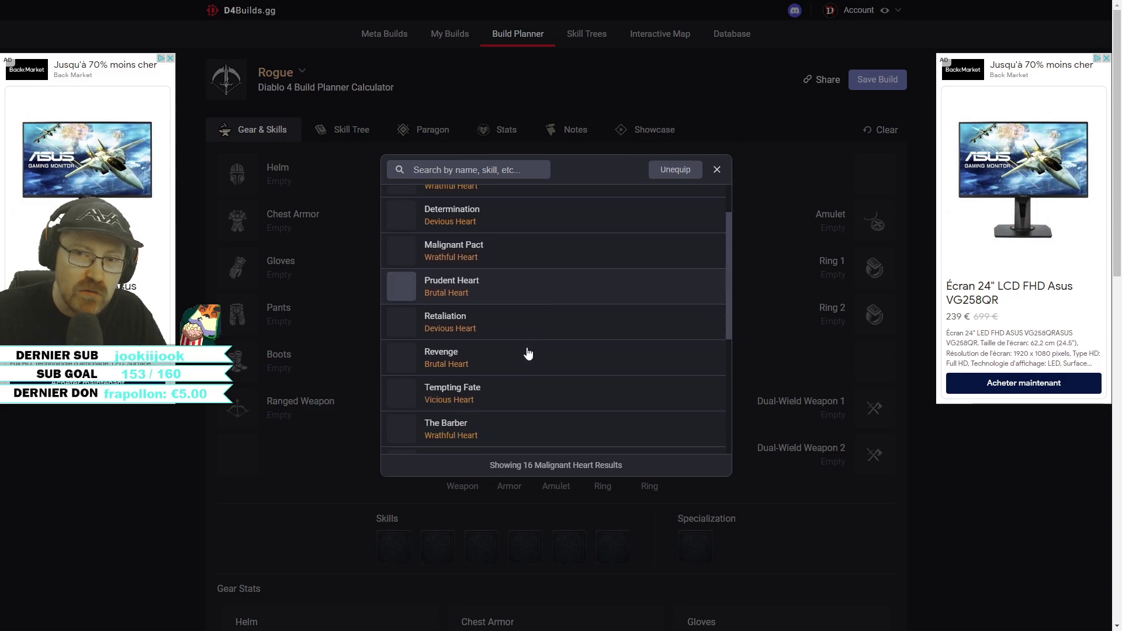
mouse_move(434, 365)
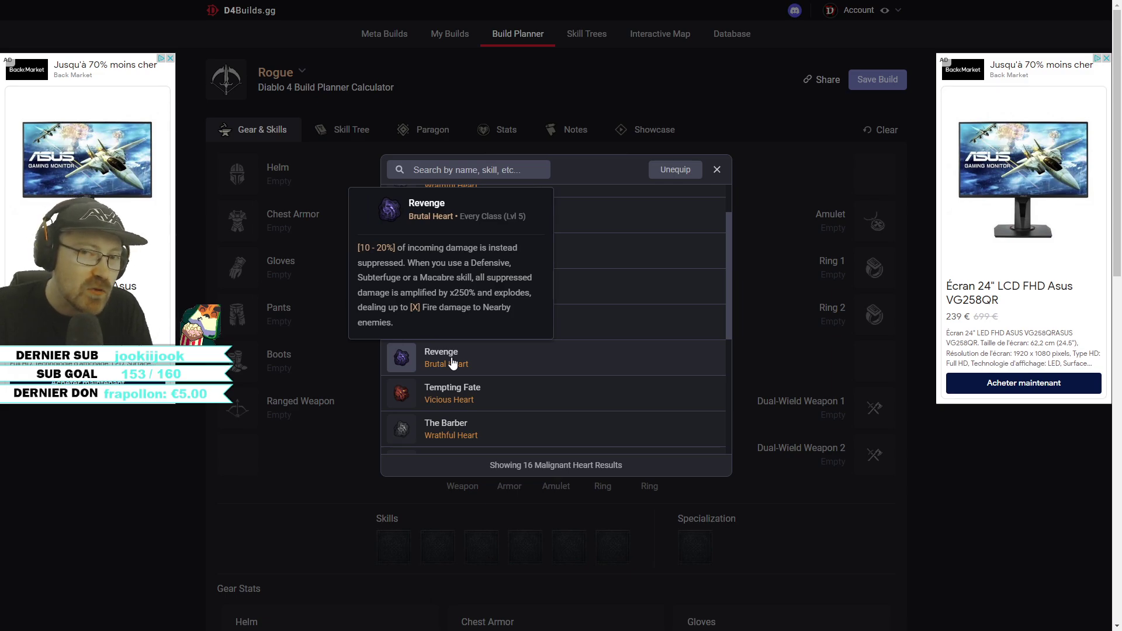
left_click(437, 360)
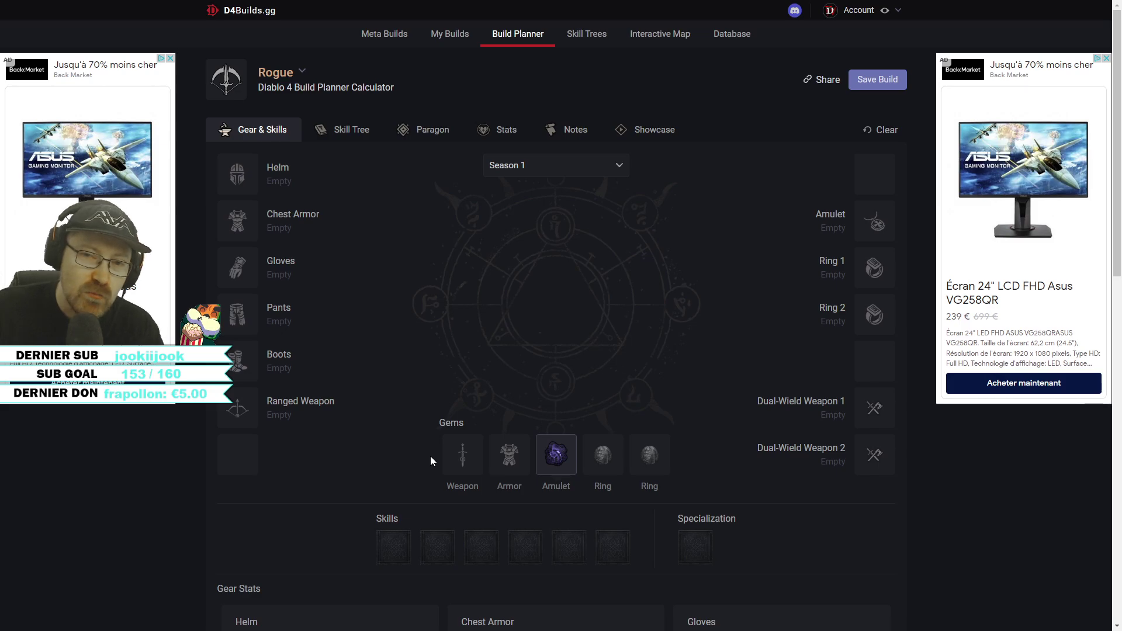
mouse_move(559, 465)
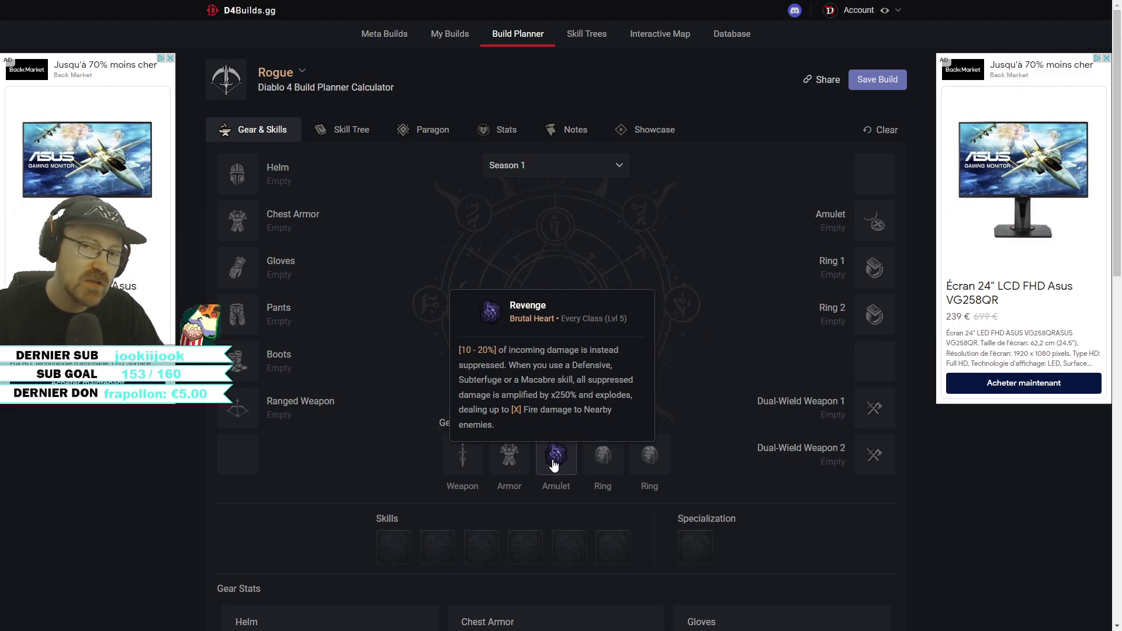
Step: Set the chest armor's first gear stat to Damage Reduction from Close Enemies
scroll(553, 462, "down", 2)
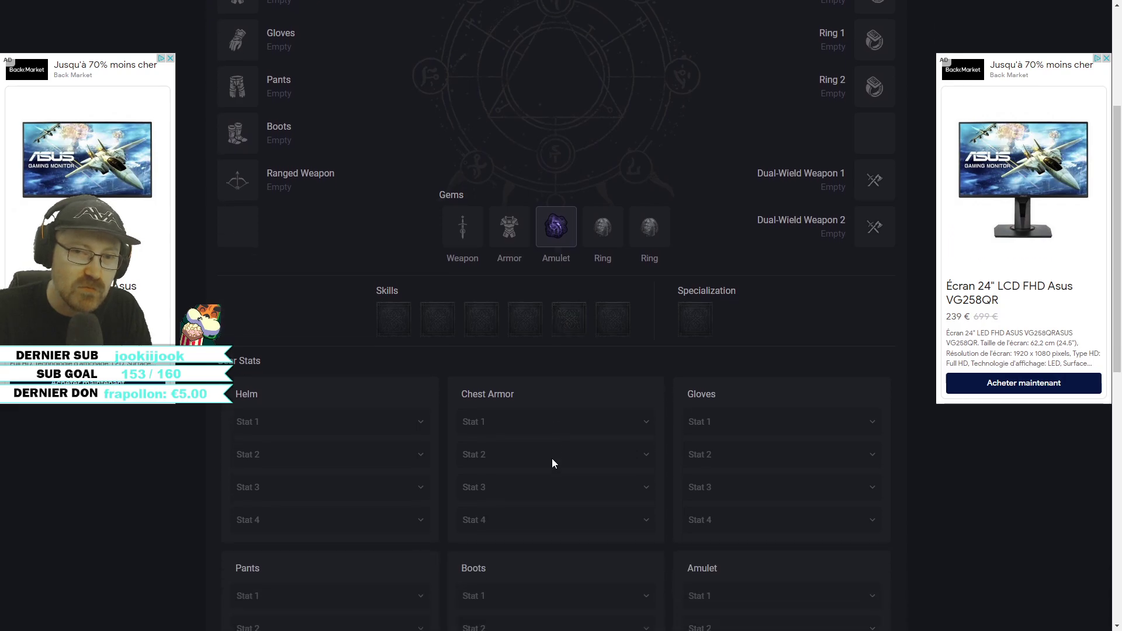
scroll(552, 462, "up", 3)
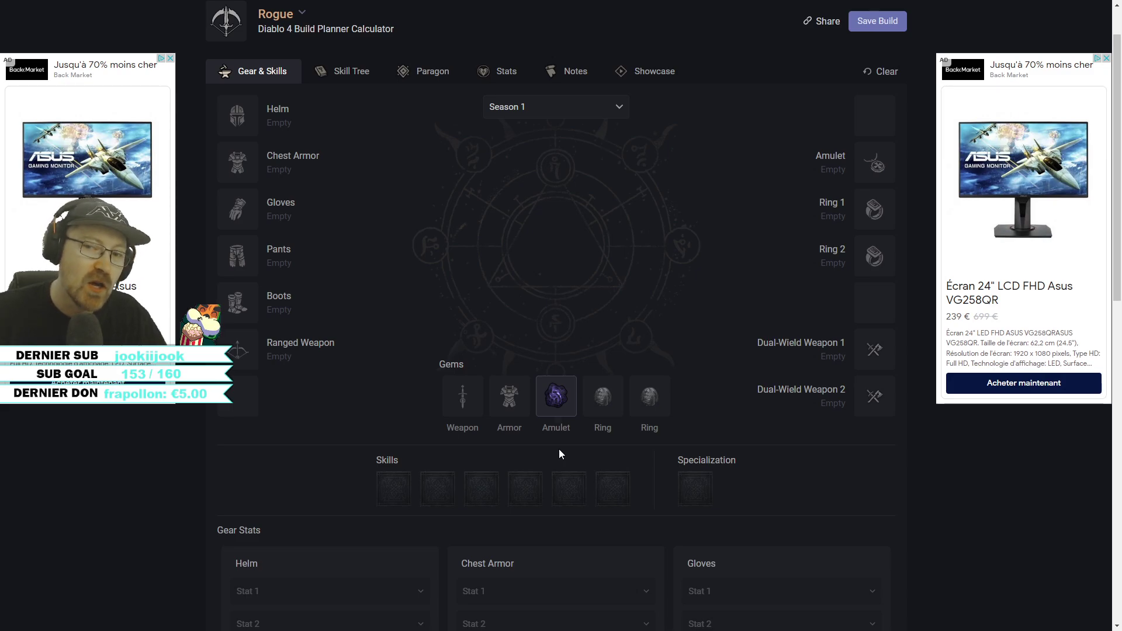
scroll(563, 461, "down", 4)
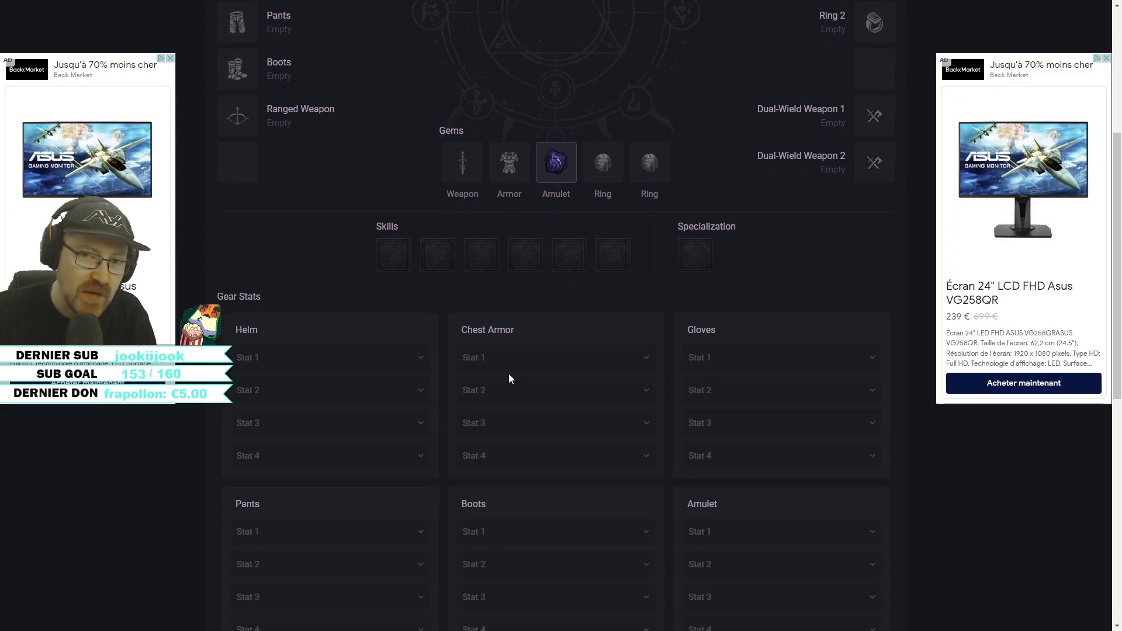
left_click(512, 368)
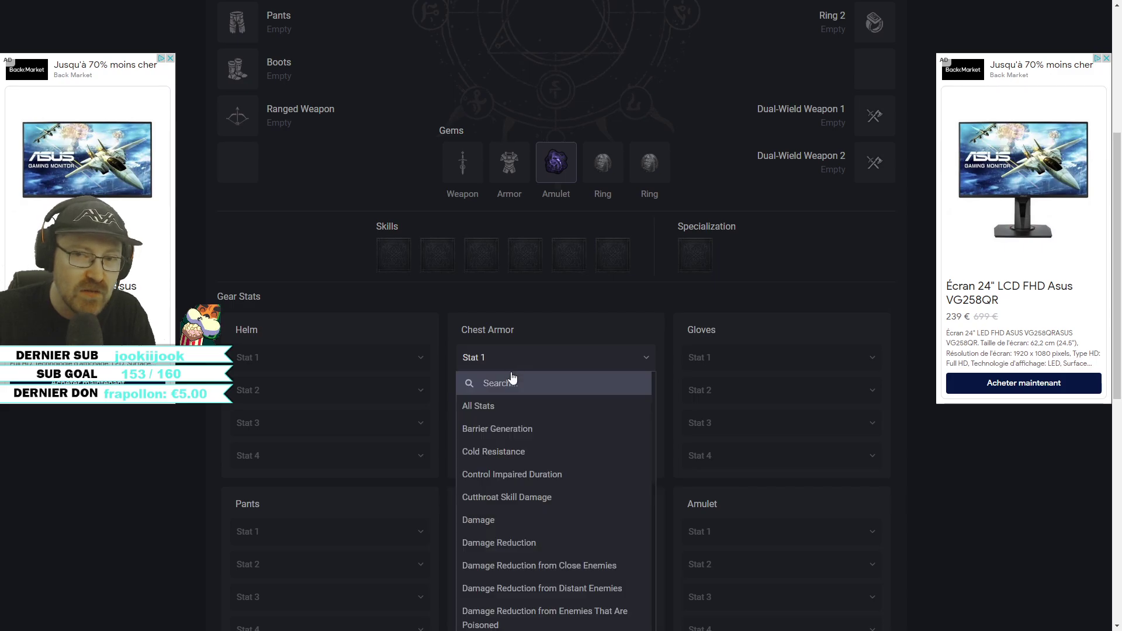
scroll(535, 446, "down", 10)
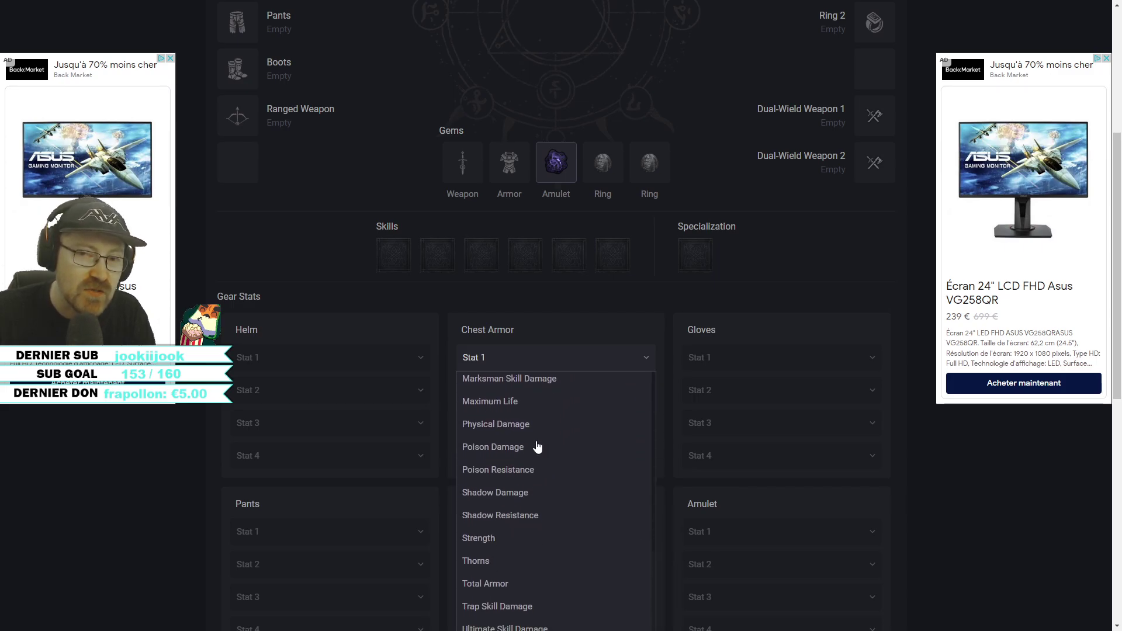
scroll(608, 459, "down", 2)
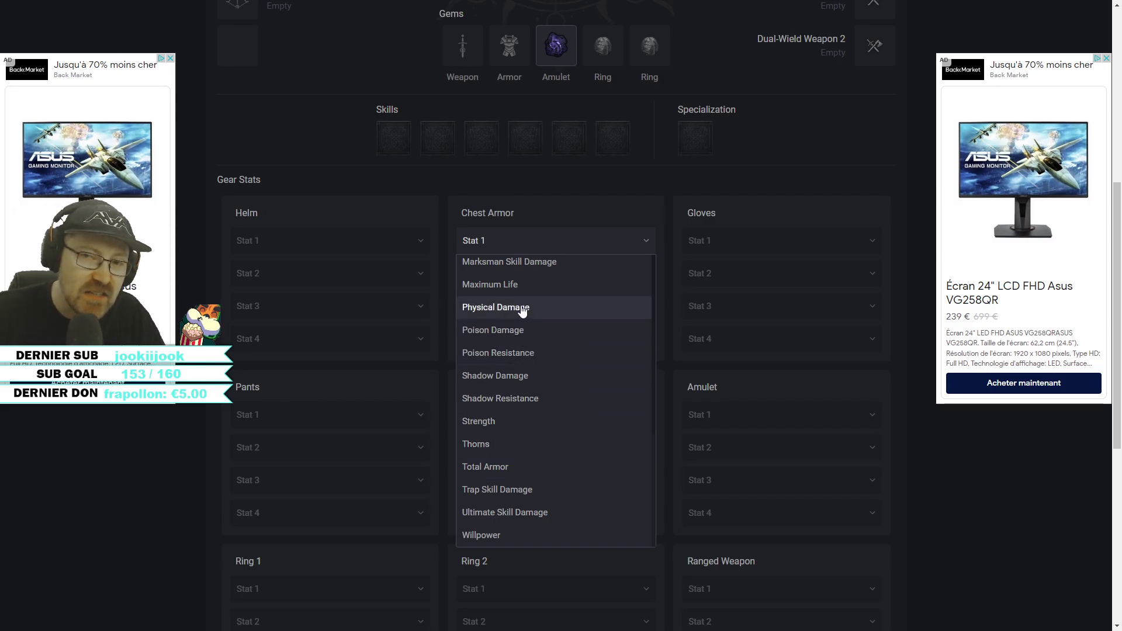
scroll(556, 377, "up", 1)
scroll(559, 384, "up", 2)
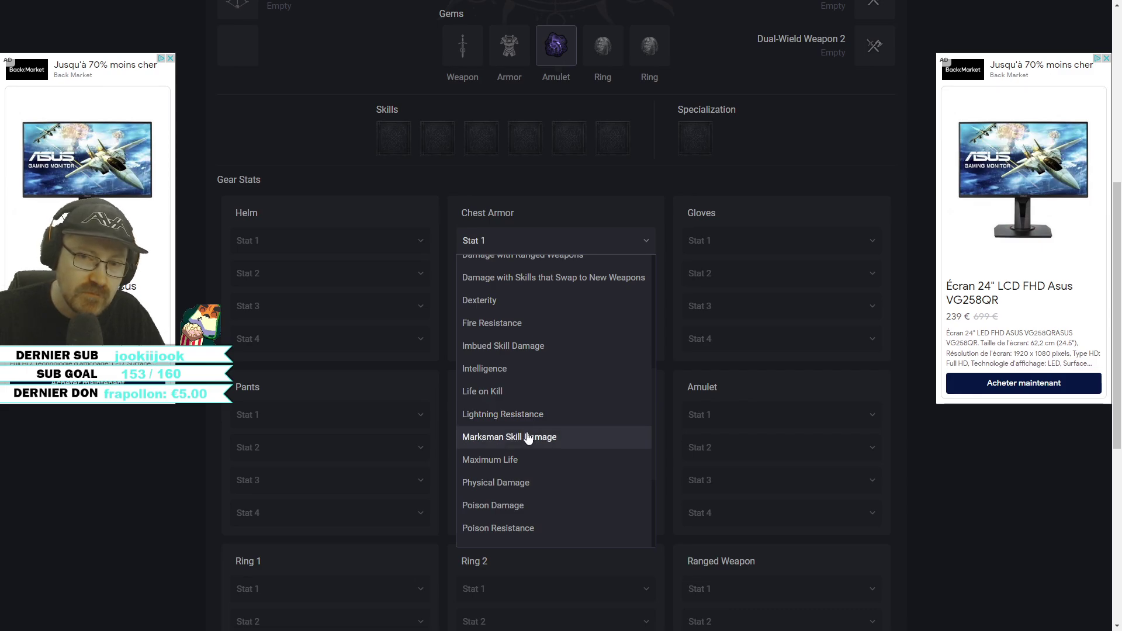
scroll(585, 417, "up", 2)
scroll(585, 417, "up", 1)
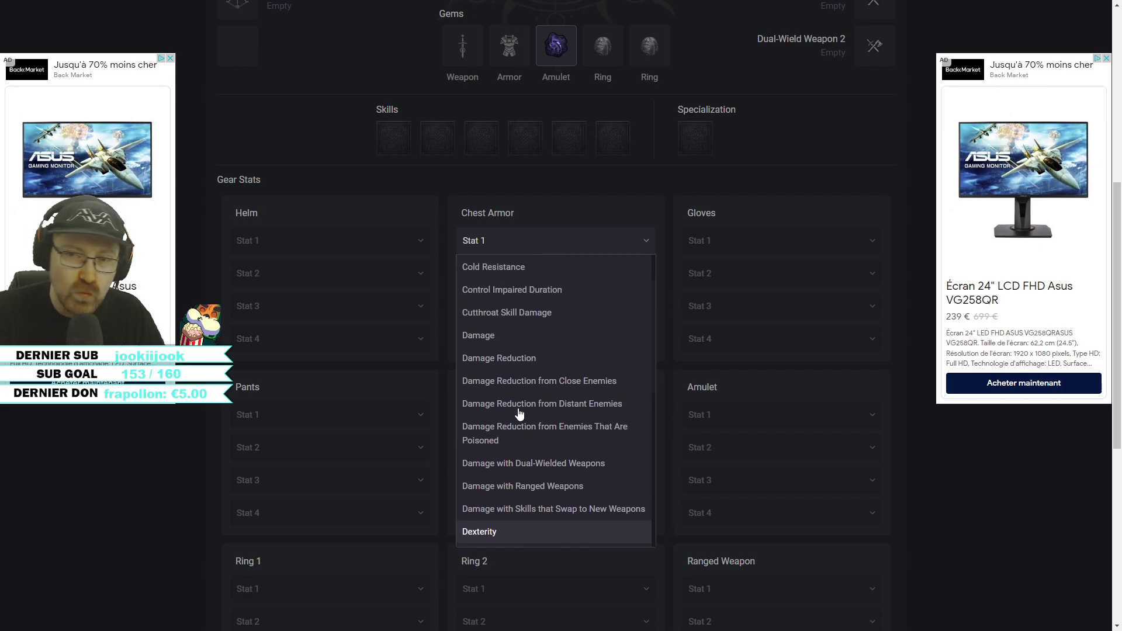
scroll(518, 414, "up", 2)
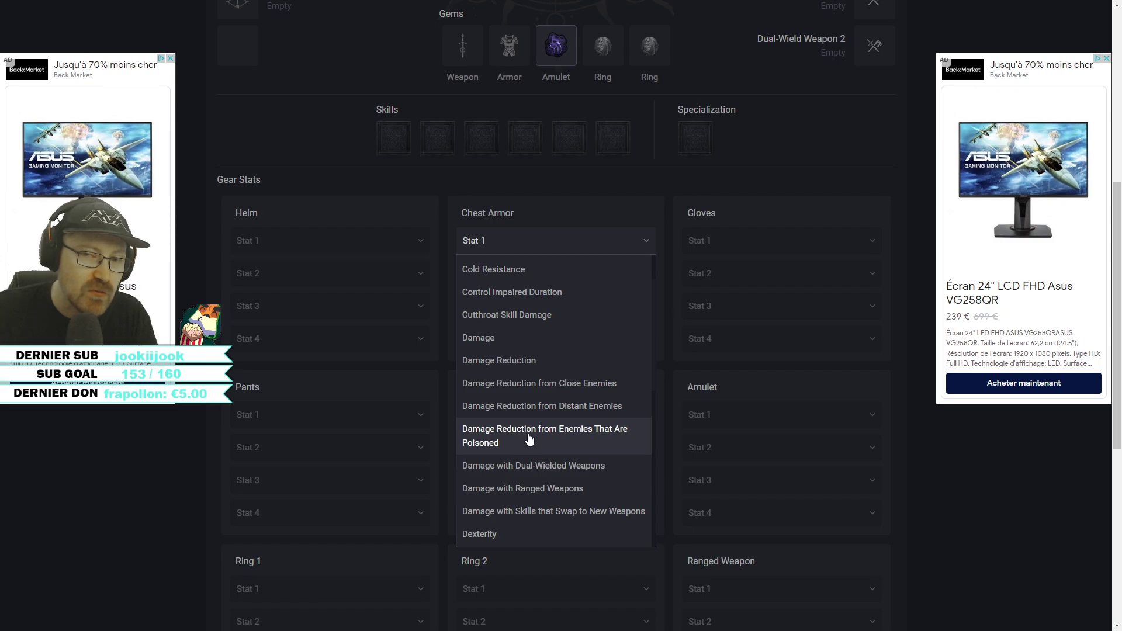
left_click(522, 383)
Step: Set the chest armor's second stat to Damage Reduction from Distant Enemies and its third to Damage Reduction
left_click(501, 275)
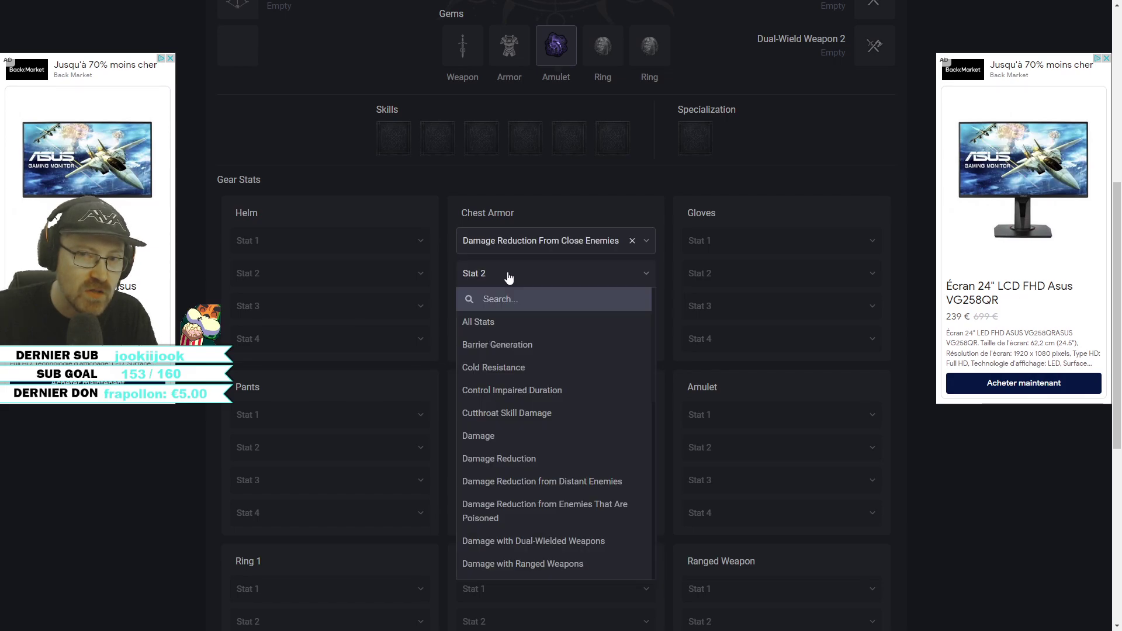
left_click(533, 481)
left_click(538, 320)
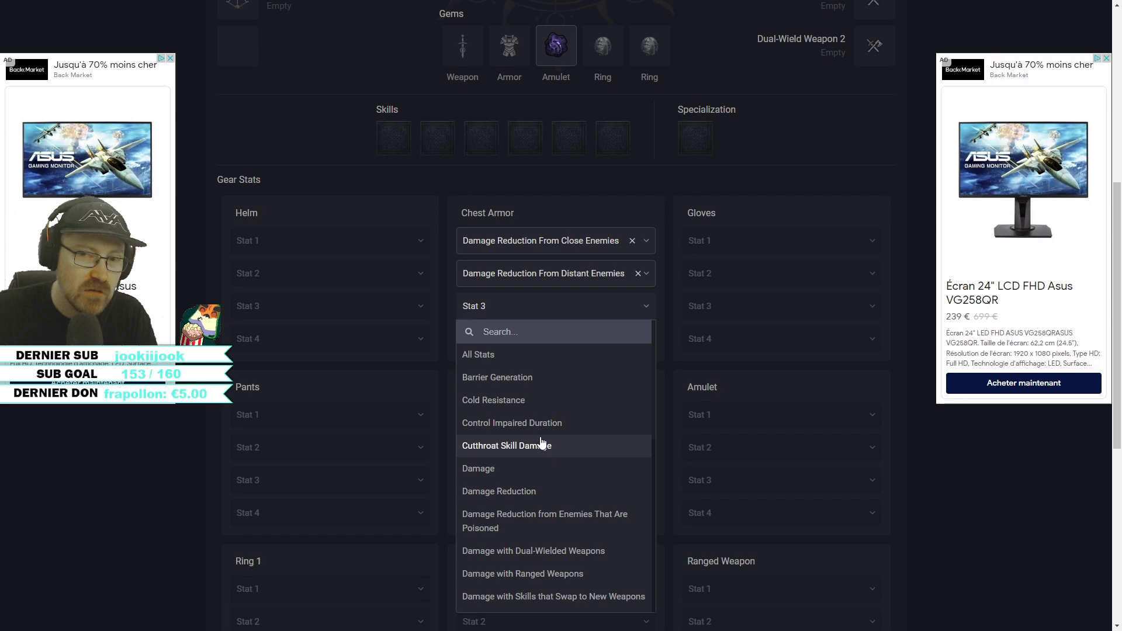
left_click(524, 494)
Step: Set the chest armor's fourth stat to Total Armor
left_click(538, 348)
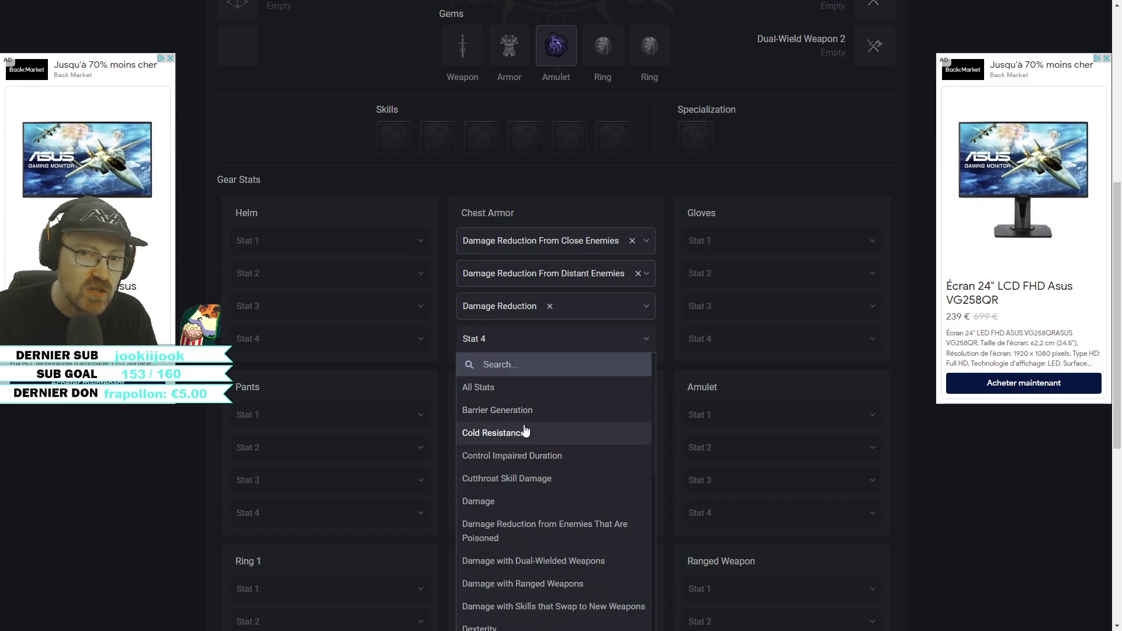
scroll(527, 430, "down", 3)
scroll(526, 428, "down", 5)
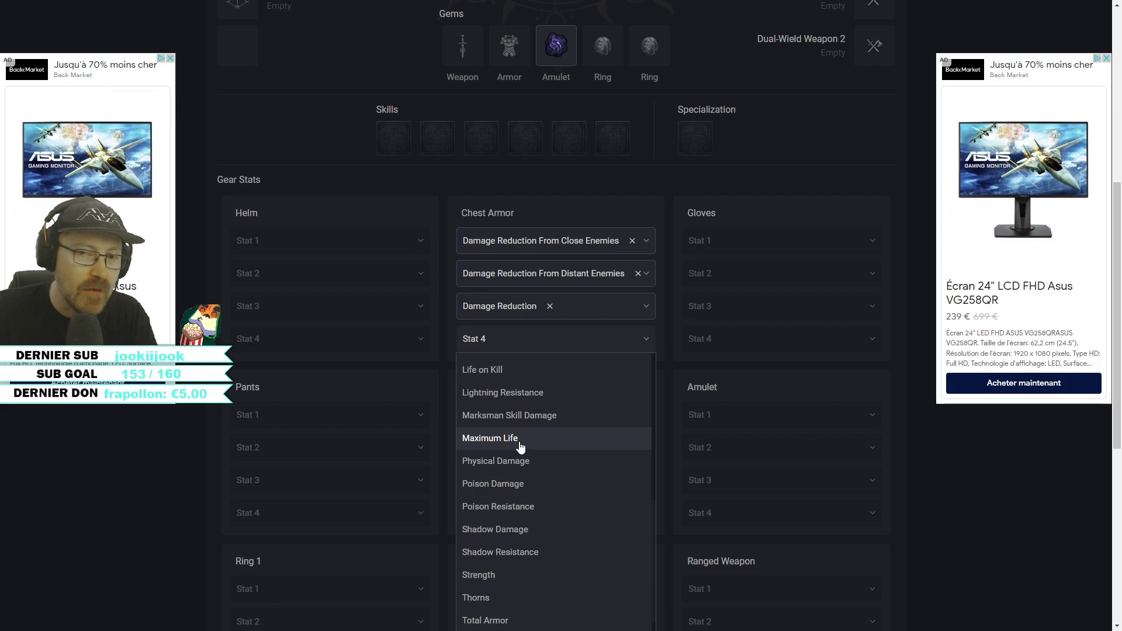
scroll(521, 444, "down", 2)
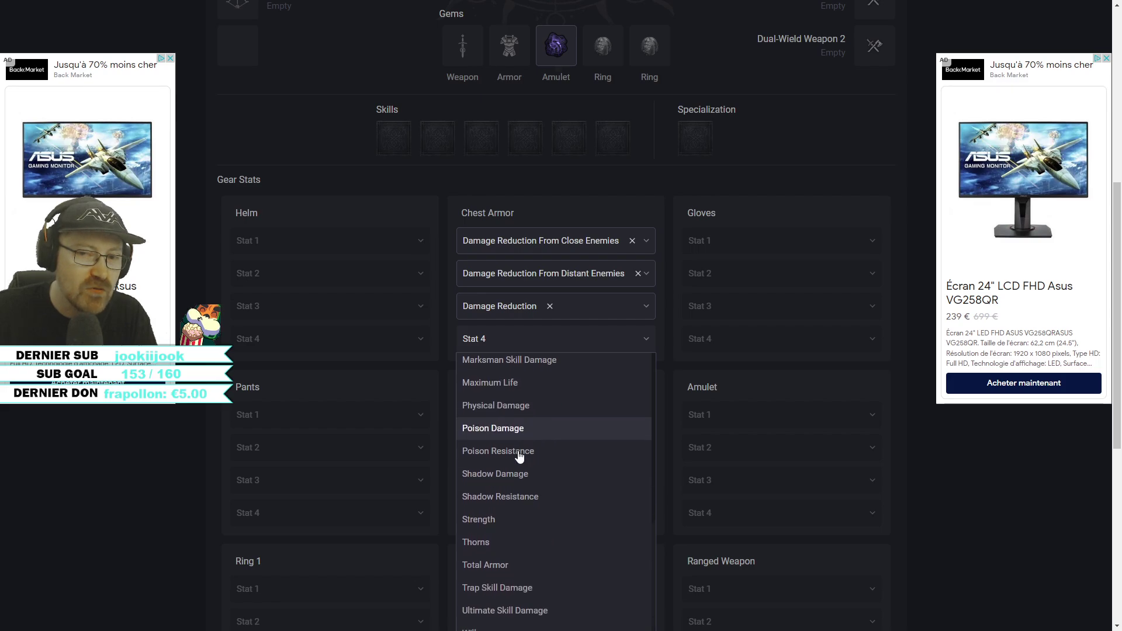
left_click(504, 566)
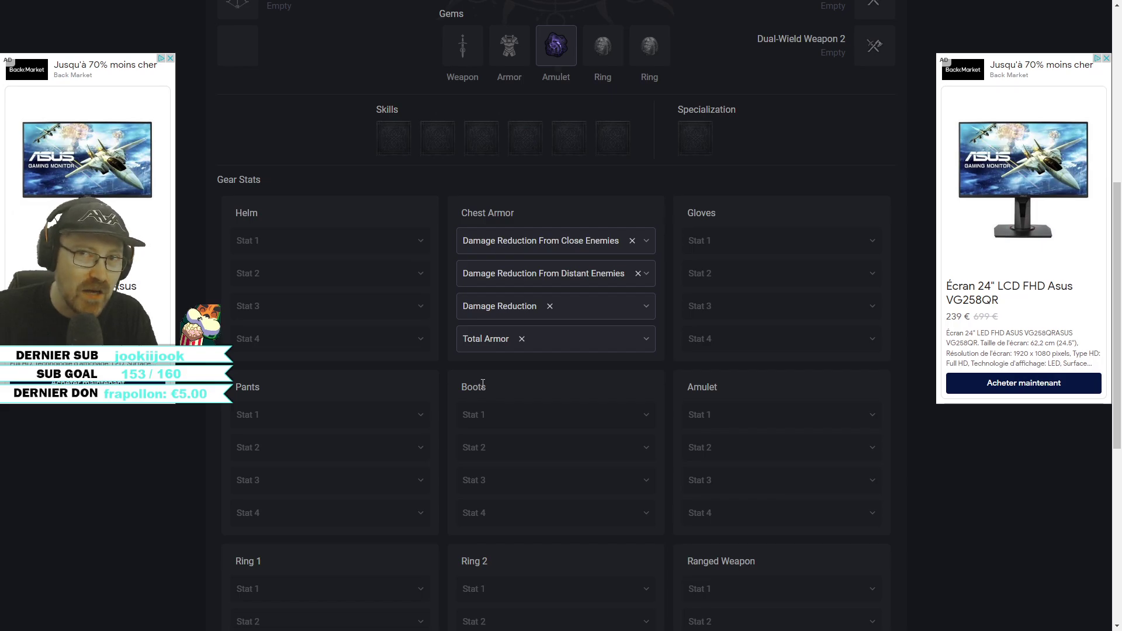
Step: Equip the red ruby gem in the armor gem slot
scroll(491, 350, "up", 2)
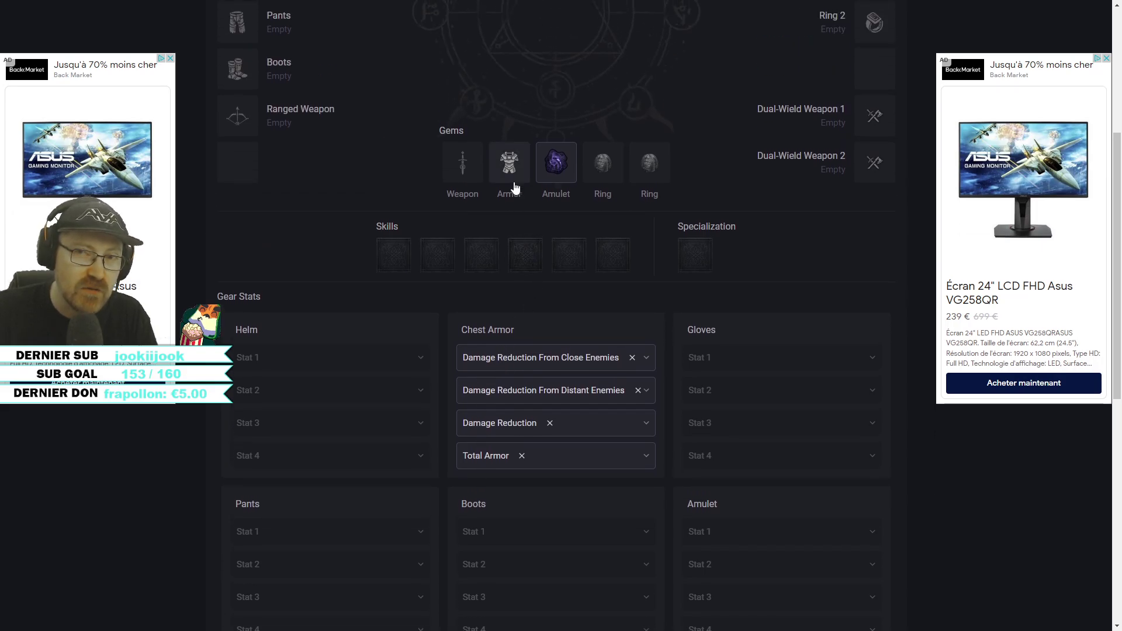
left_click(509, 165)
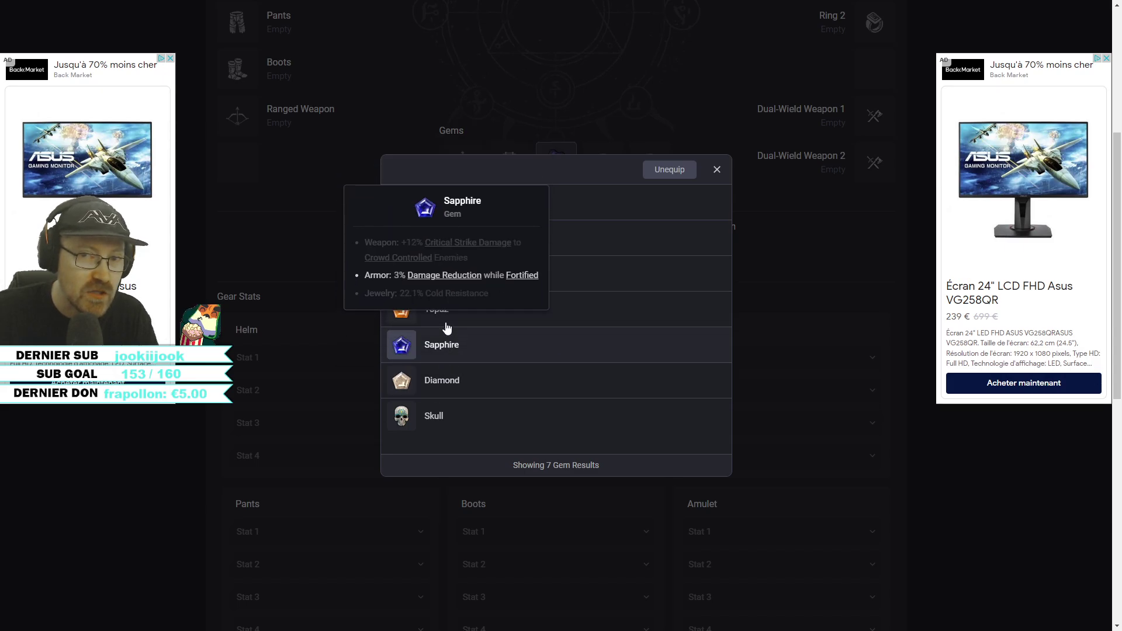
left_click(441, 282)
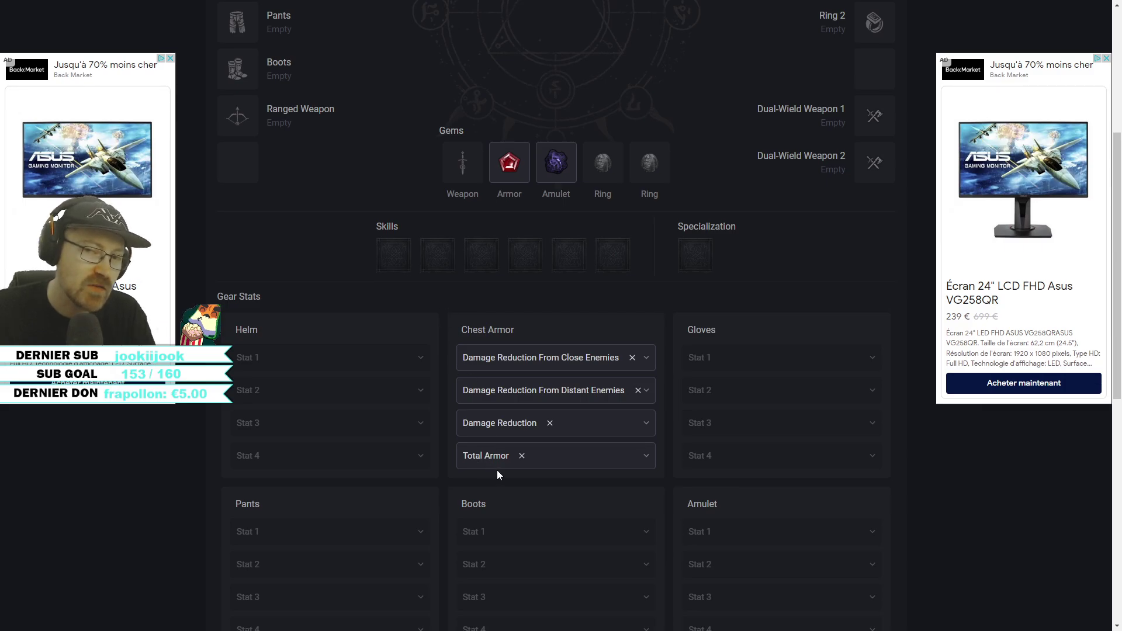
mouse_move(501, 176)
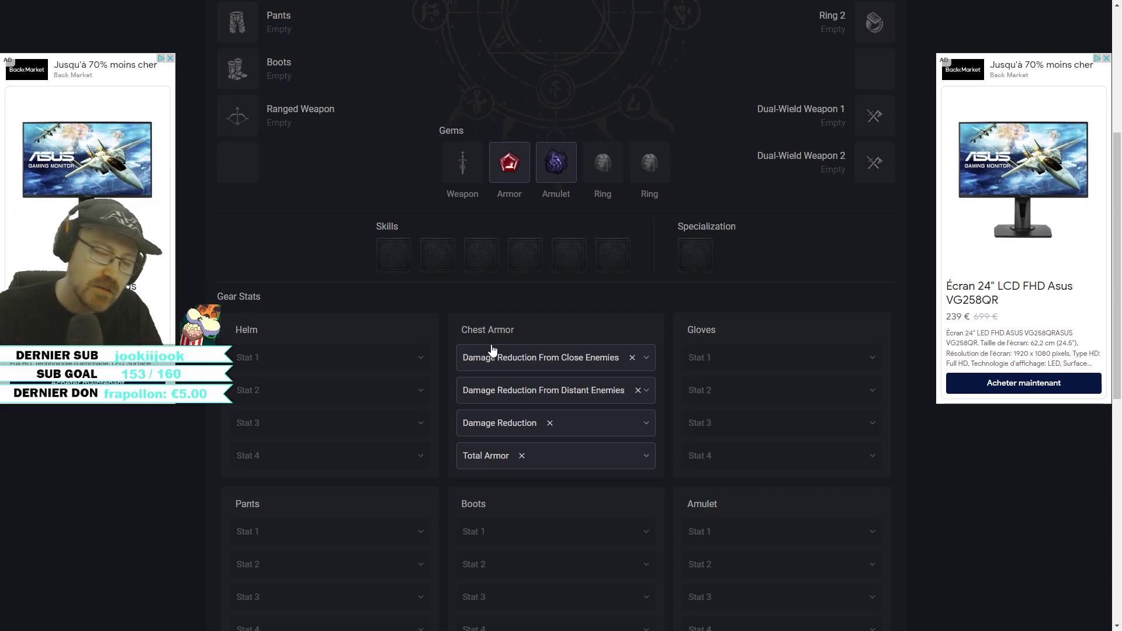
Step: Set the first three pants stats to Damage Reduction from Close Enemies, Damage Reduction from Distant Enemies and Damage Reduction
scroll(543, 345, "down", 5)
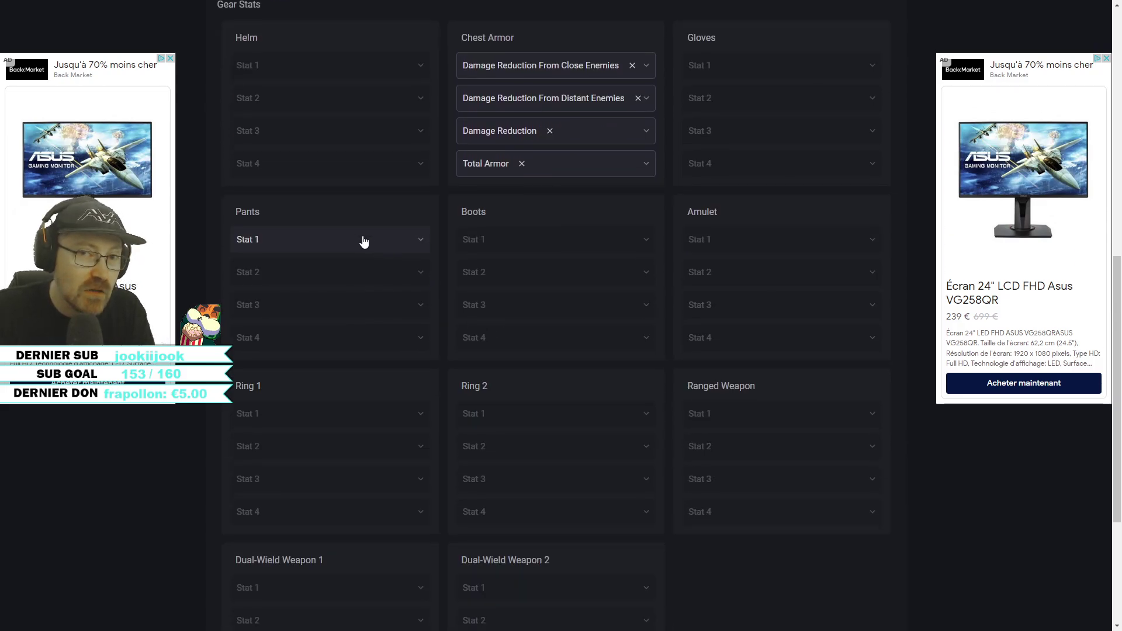
left_click(338, 241)
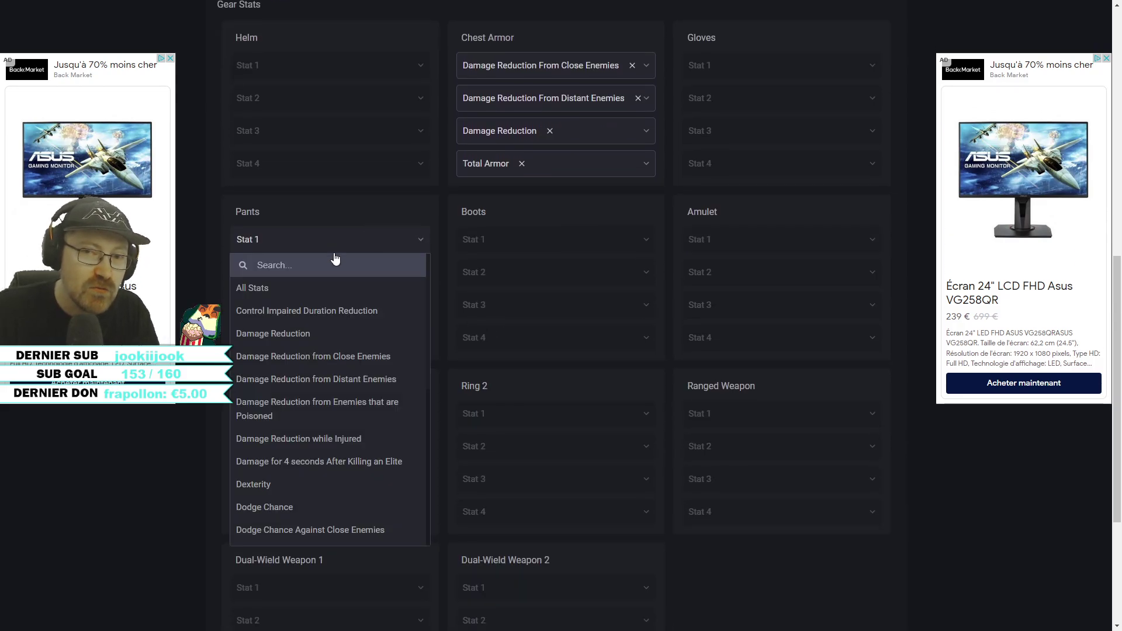
left_click(313, 358)
left_click(304, 276)
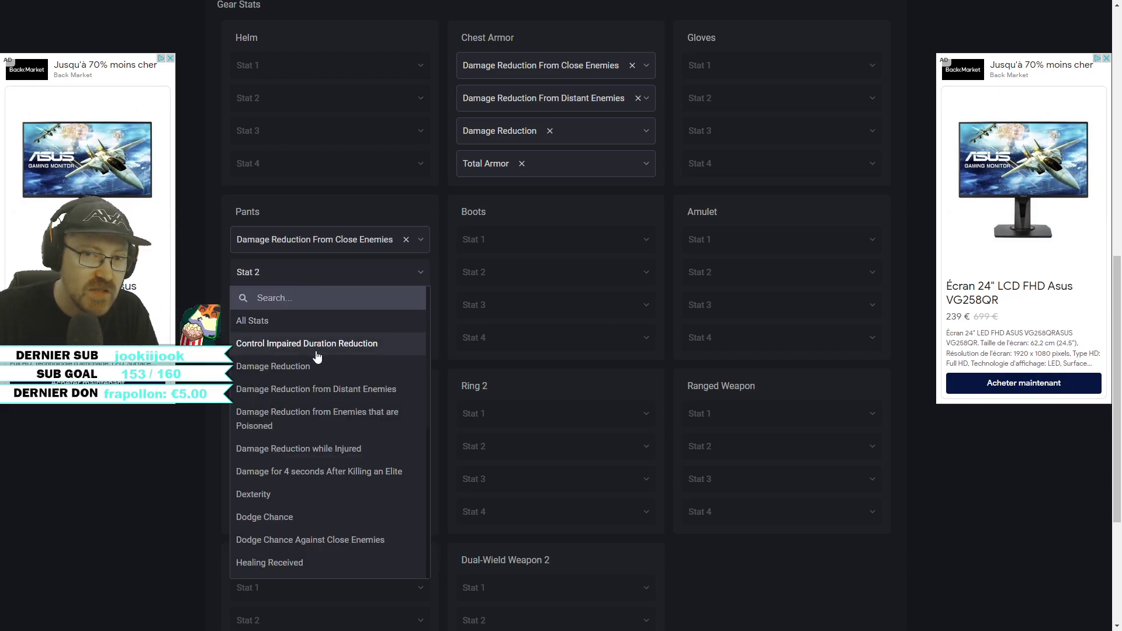
left_click(316, 390)
left_click(310, 306)
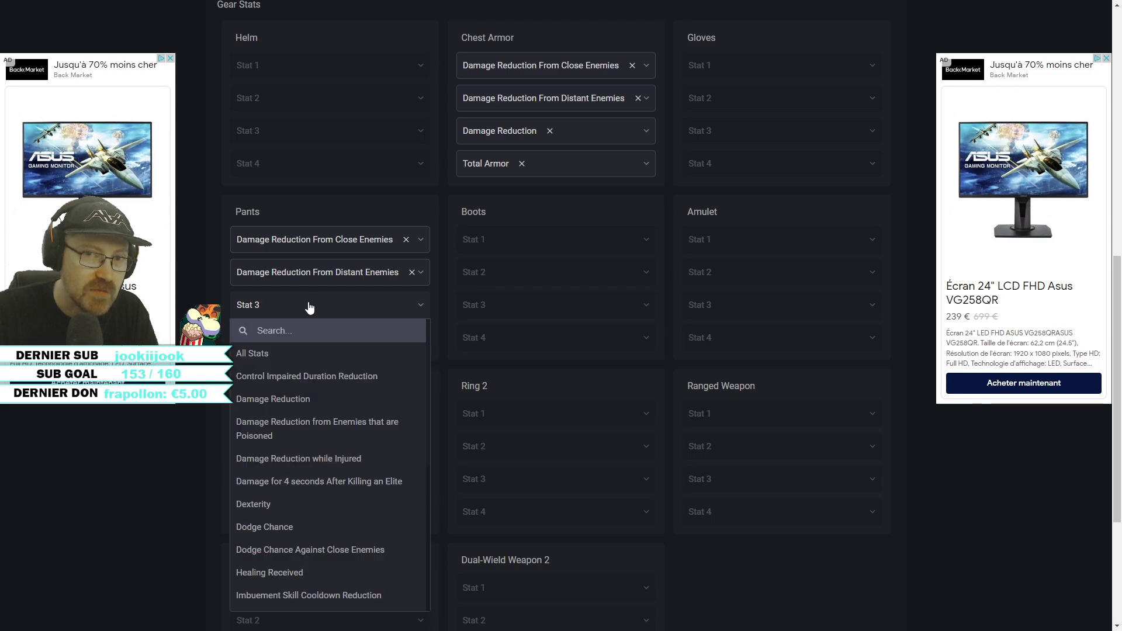
left_click(306, 401)
Step: Set the fourth pants stat to Total Armor
left_click(308, 342)
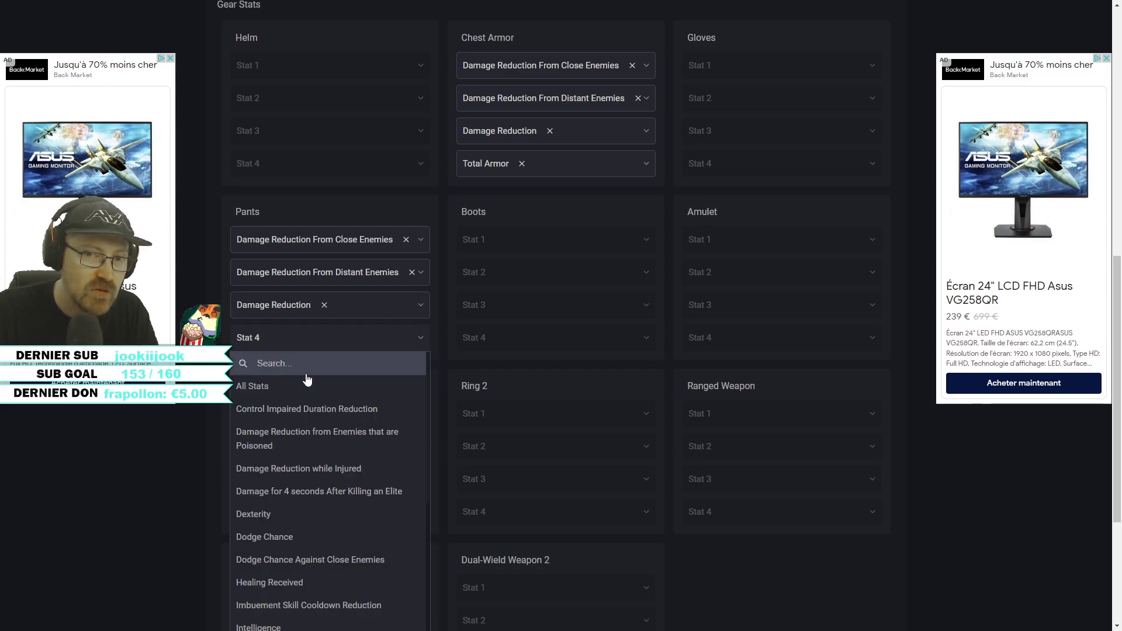
scroll(318, 493, "down", 3)
scroll(318, 494, "down", 2)
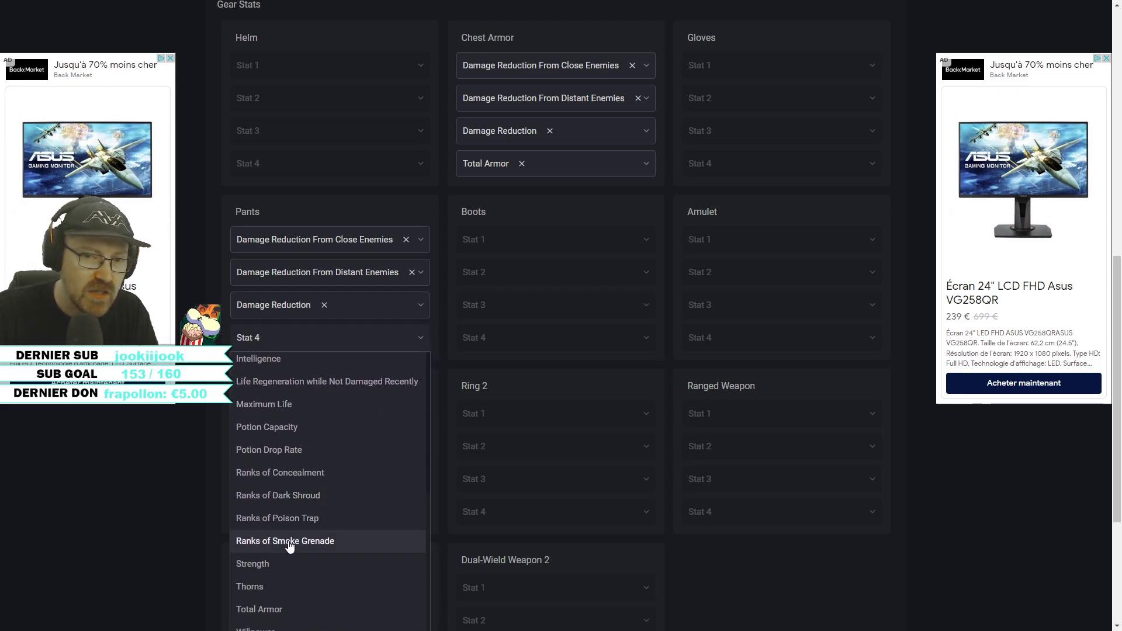
left_click(261, 610)
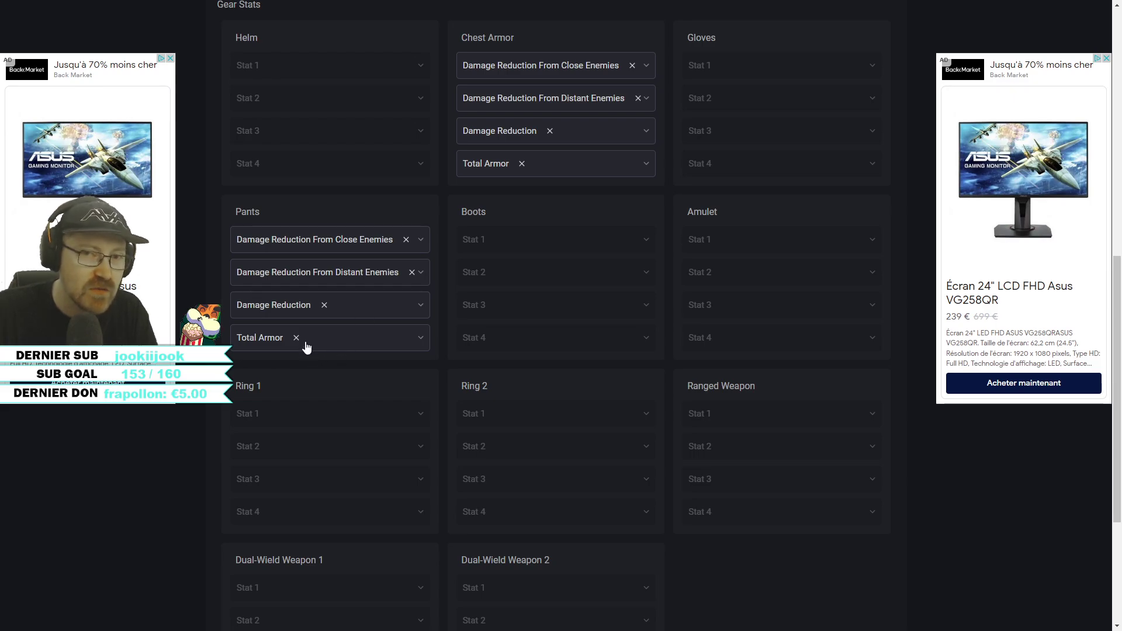
scroll(633, 309, "up", 3)
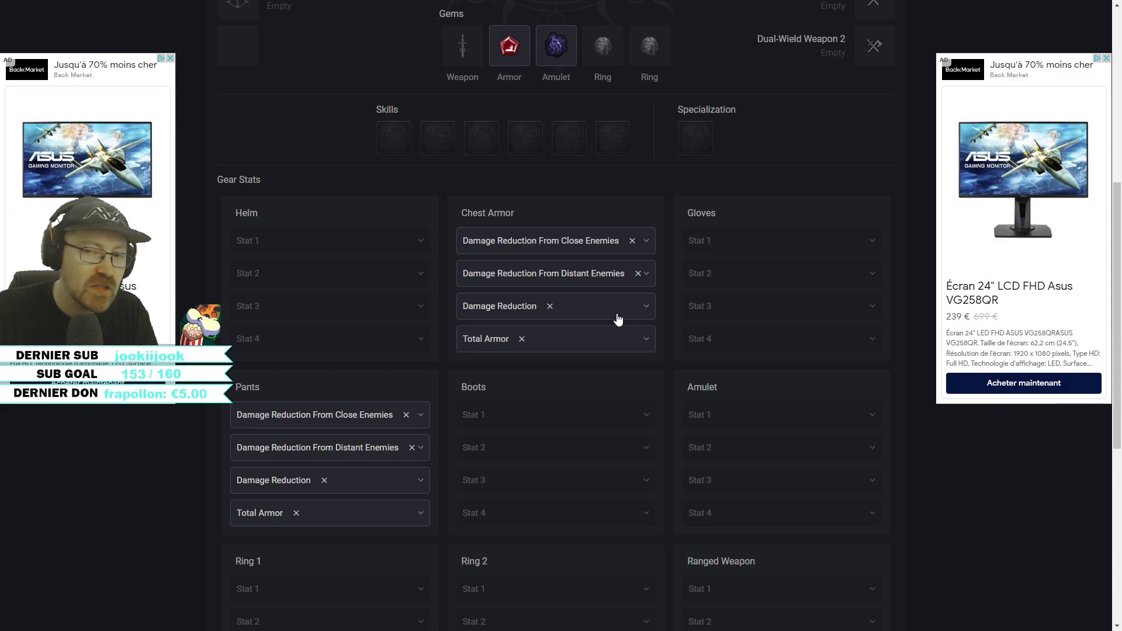
scroll(619, 316, "down", 3)
scroll(613, 319, "down", 2)
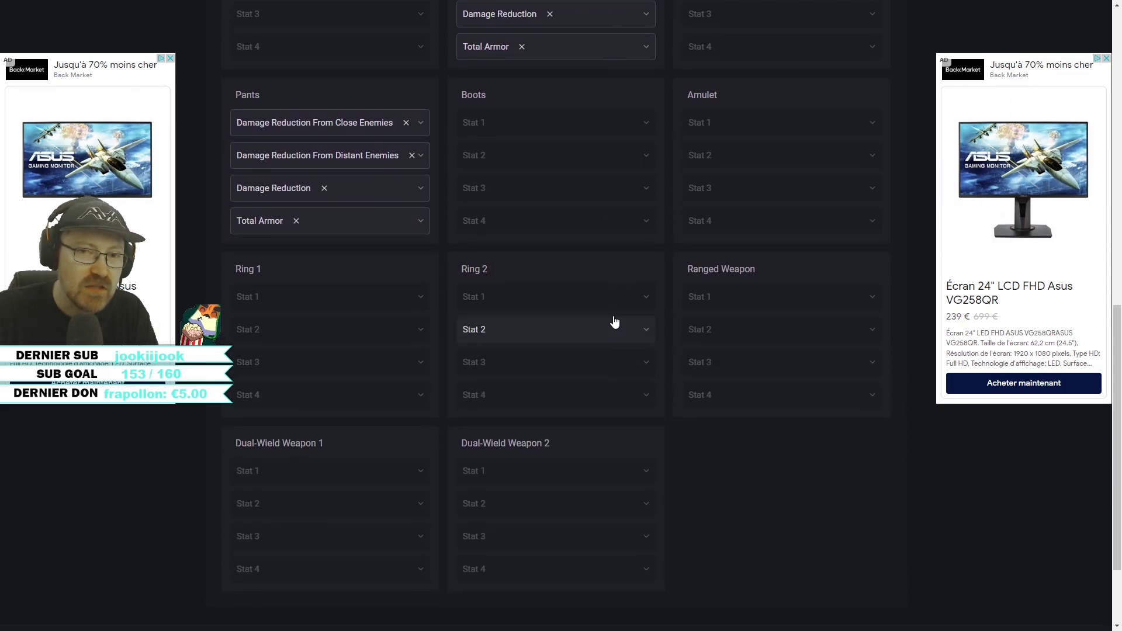
scroll(612, 322, "up", 4)
scroll(608, 322, "up", 4)
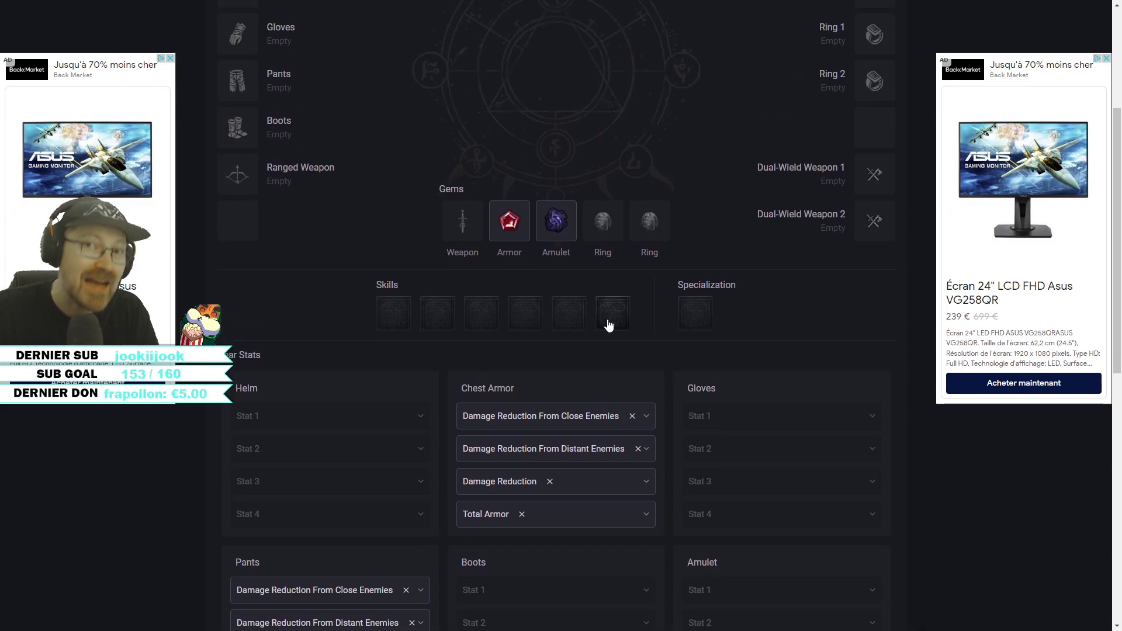
scroll(594, 321, "up", 3)
scroll(590, 324, "down", 10)
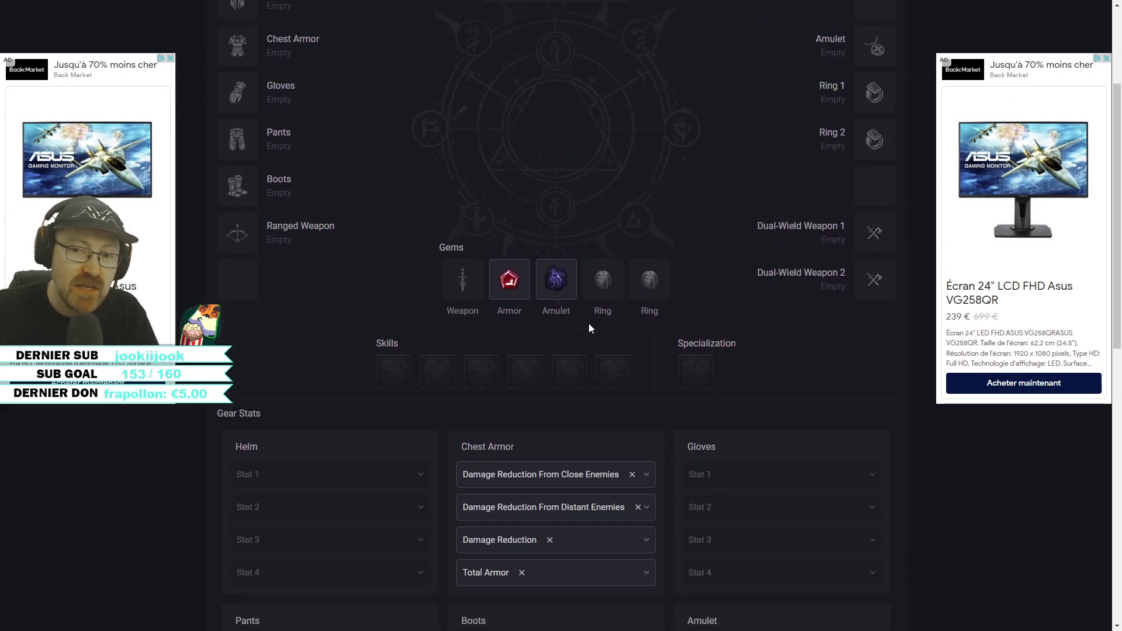
scroll(587, 325, "down", 2)
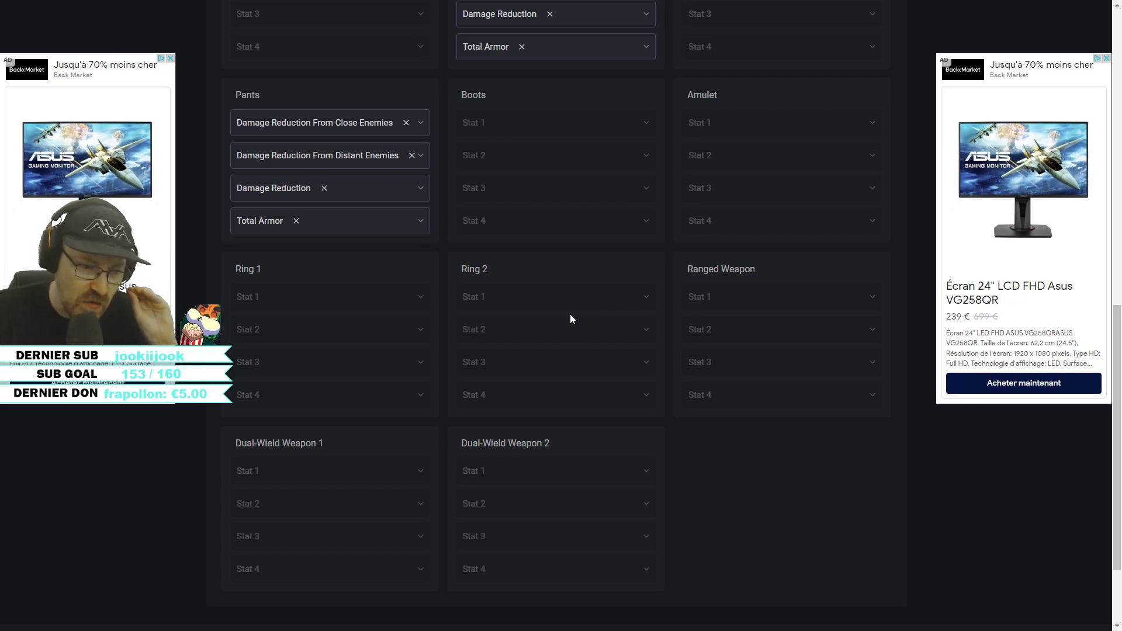
scroll(570, 315, "up", 5)
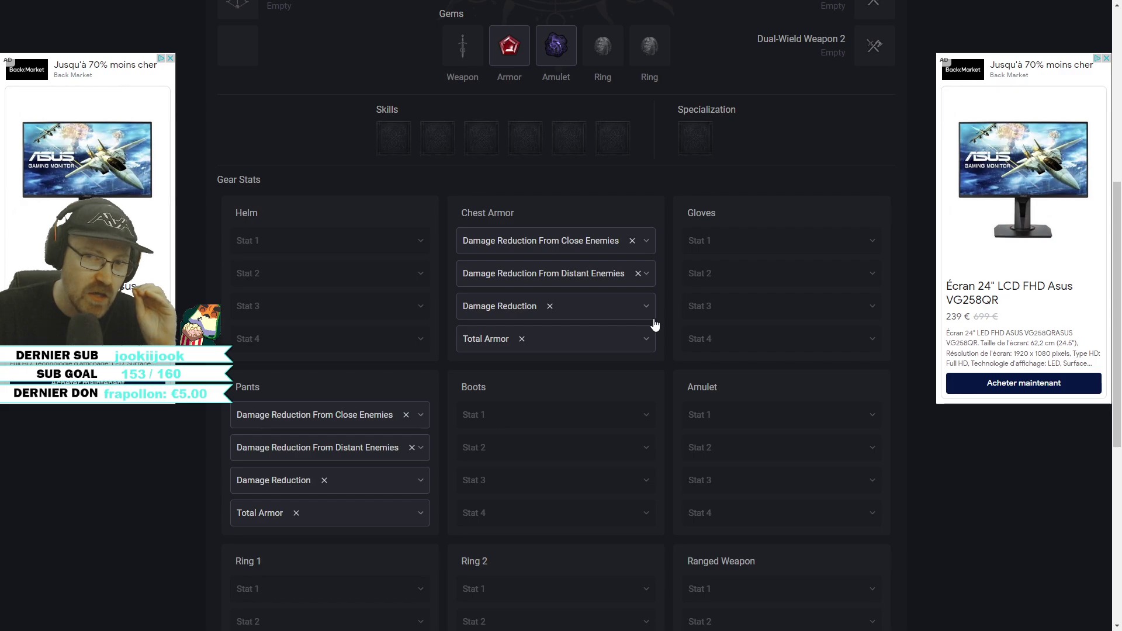
Step: Set the first three amulet stats to Damage Reduction, Damage Reduction from Close Enemies and Damage Reduction from Distance Enemies
scroll(655, 325, "down", 2)
left_click(741, 305)
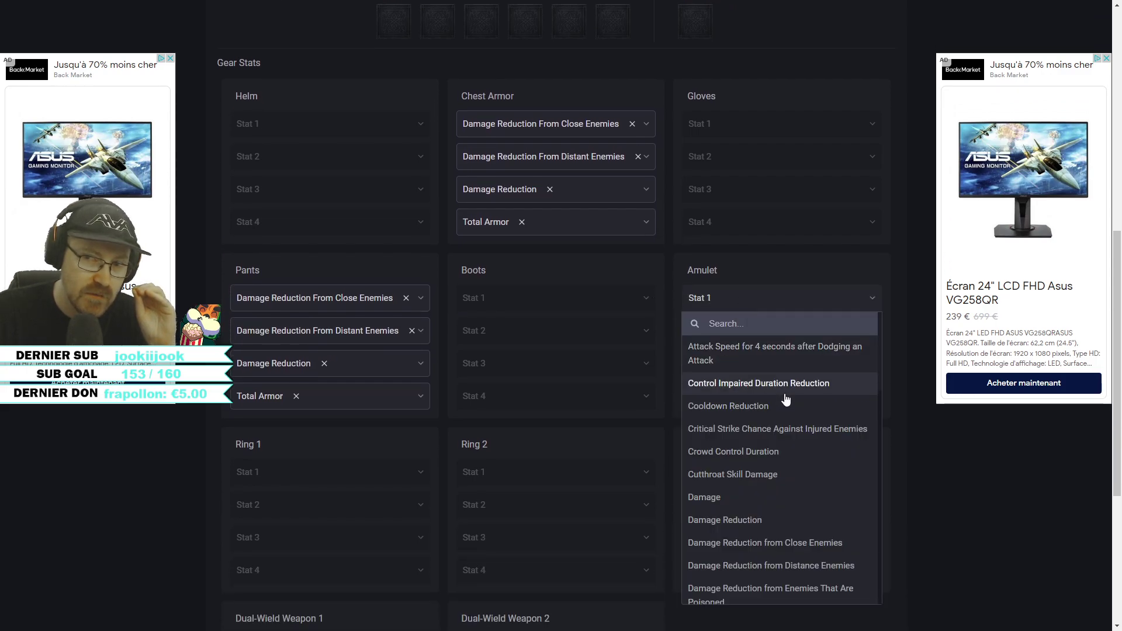
left_click(754, 522)
left_click(734, 331)
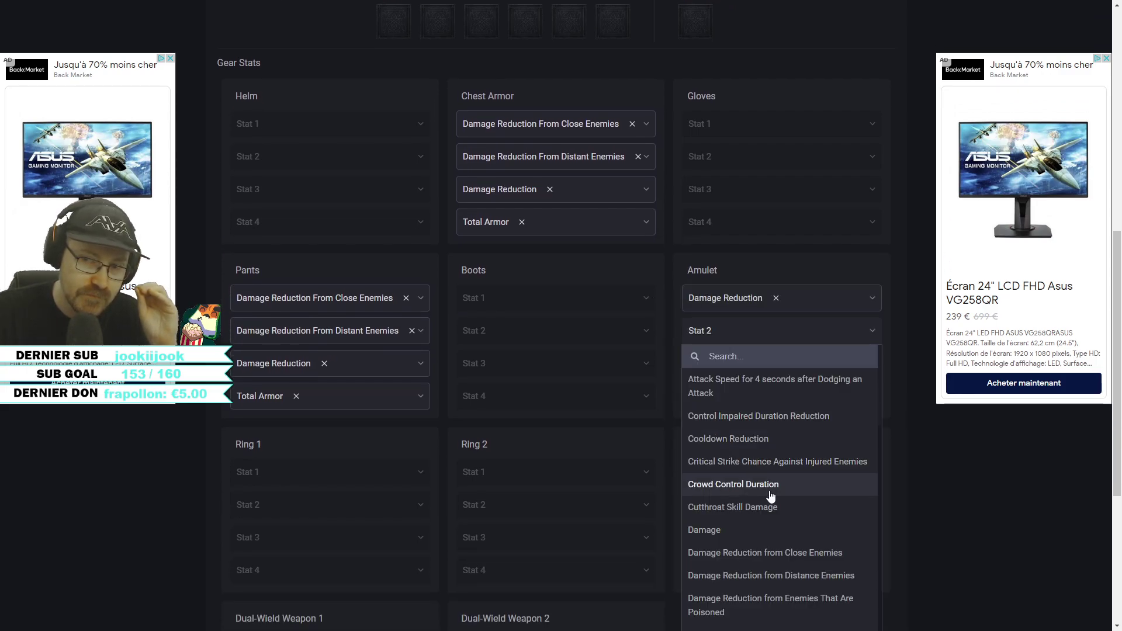
left_click(766, 552)
left_click(753, 365)
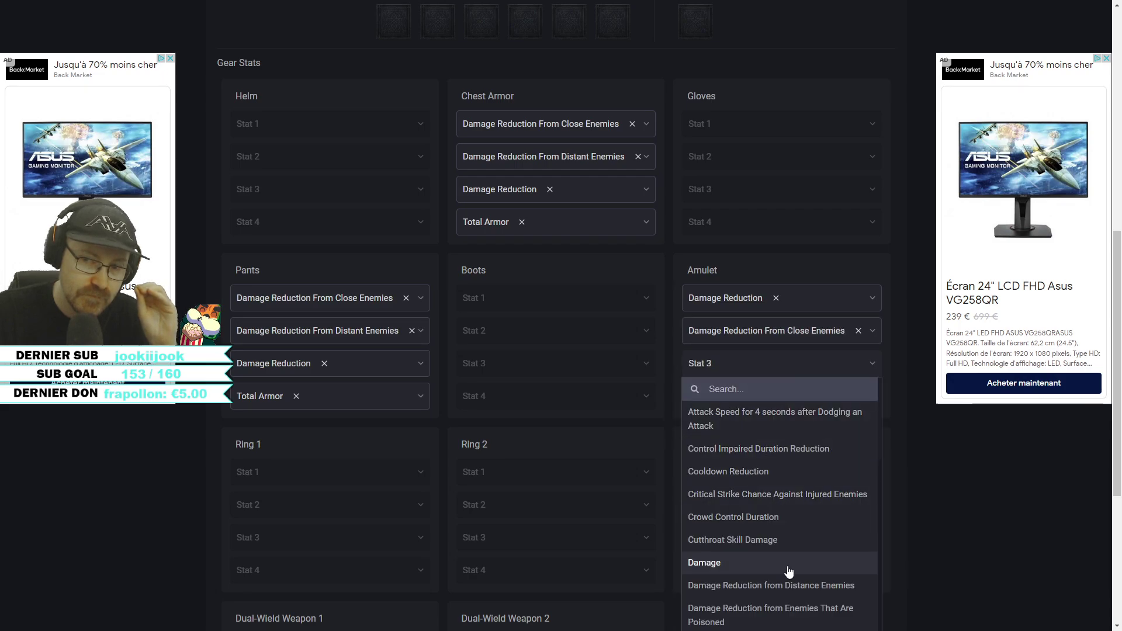
left_click(791, 587)
Step: Set the amulet's fourth stat to Total Armor
scroll(792, 409, "down", 2)
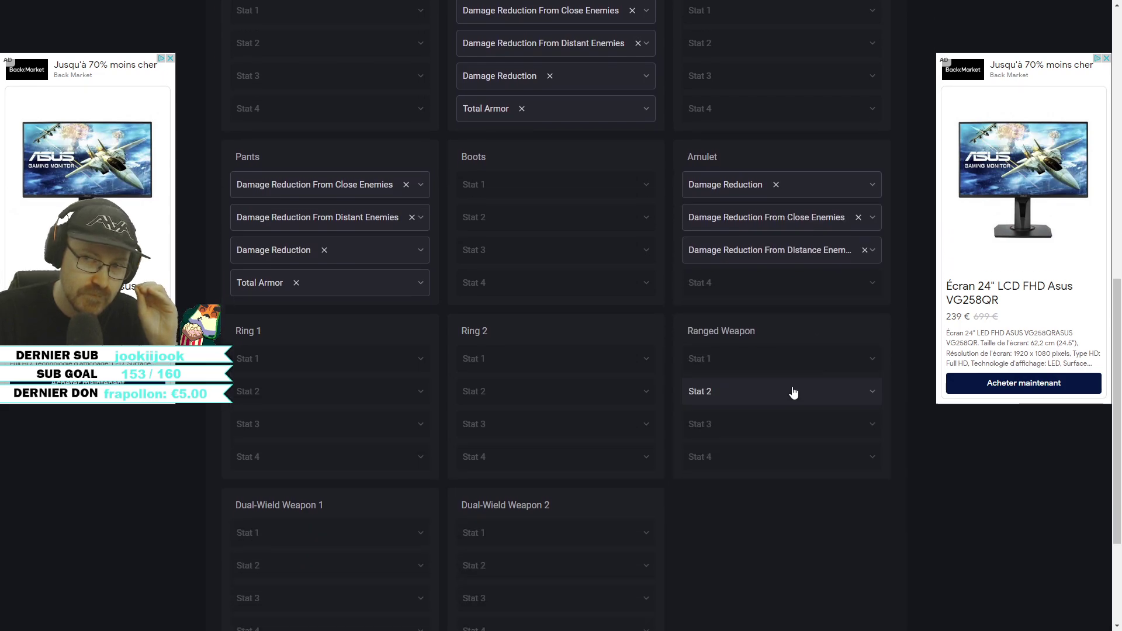
left_click(747, 279)
scroll(753, 397, "down", 10)
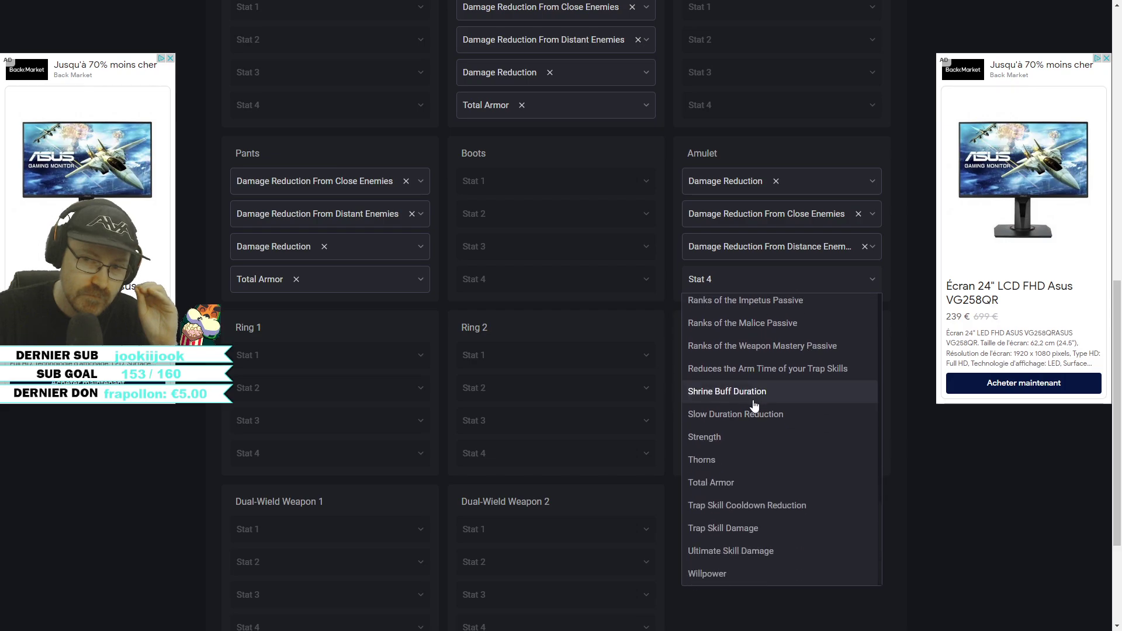
left_click(740, 307)
scroll(749, 328, "up", 5)
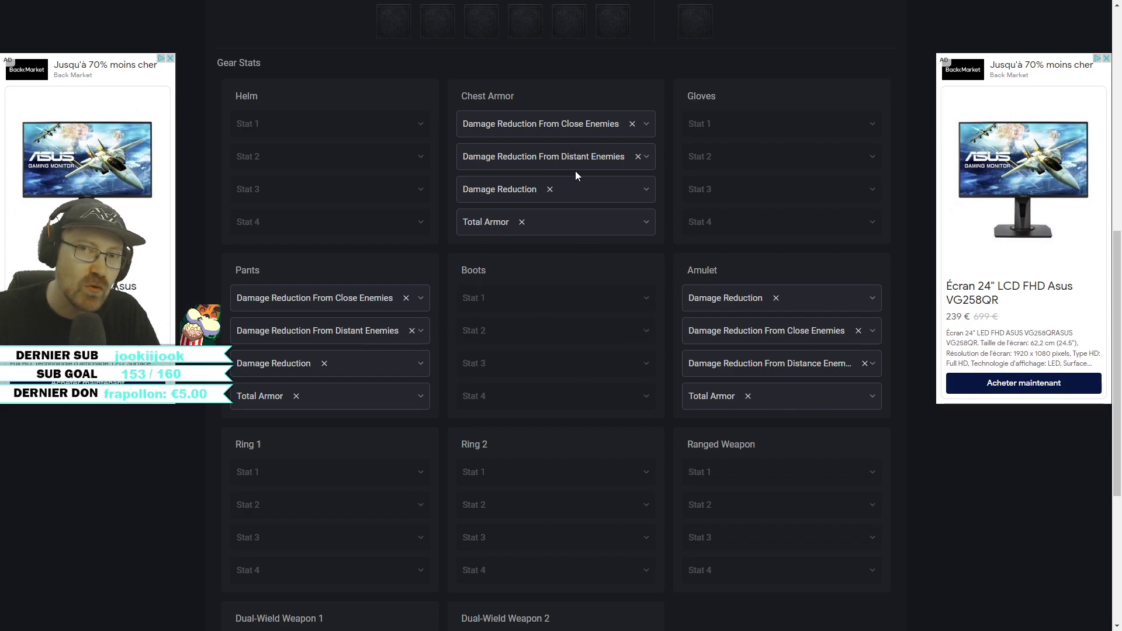
Step: Try Maximum Life as the helm's first stat and remove it again
left_click(312, 121)
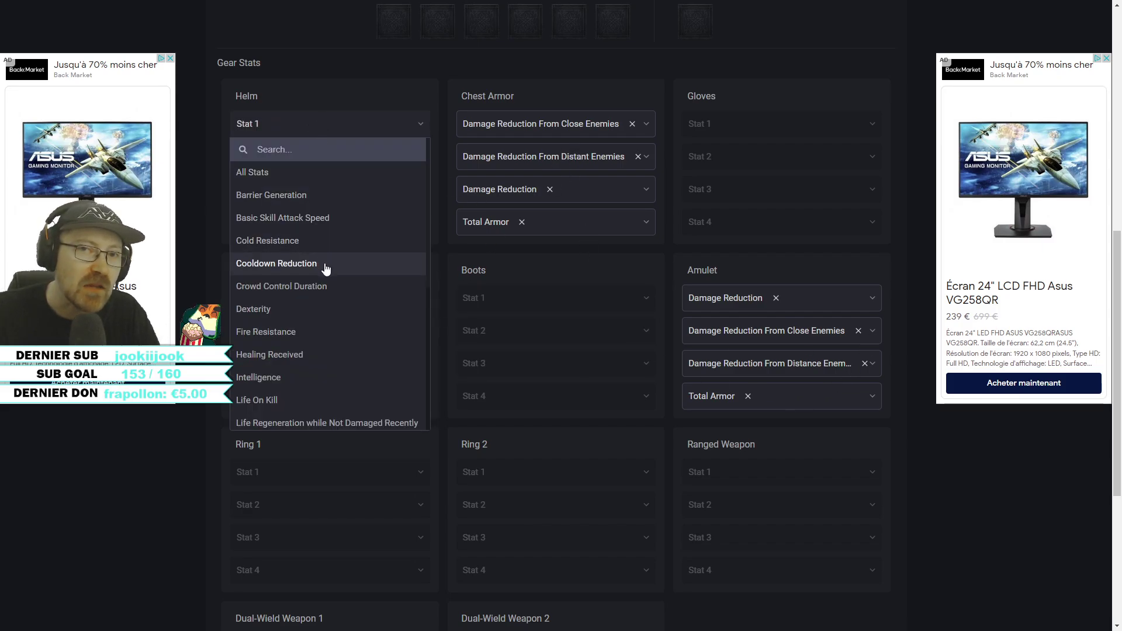
scroll(325, 268, "down", 5)
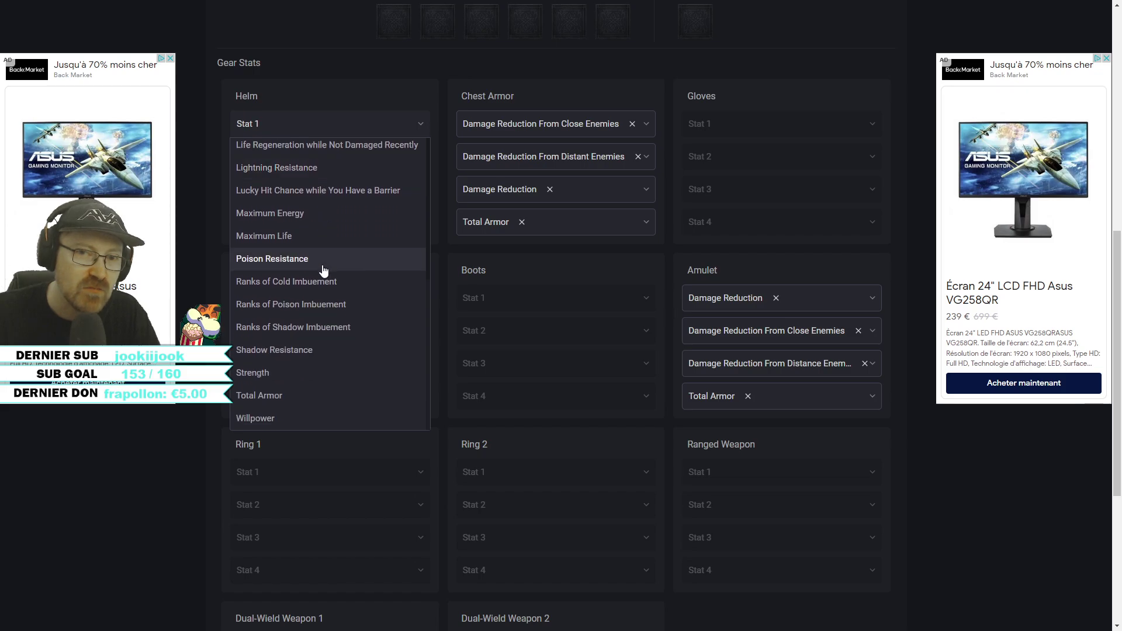
left_click(298, 236)
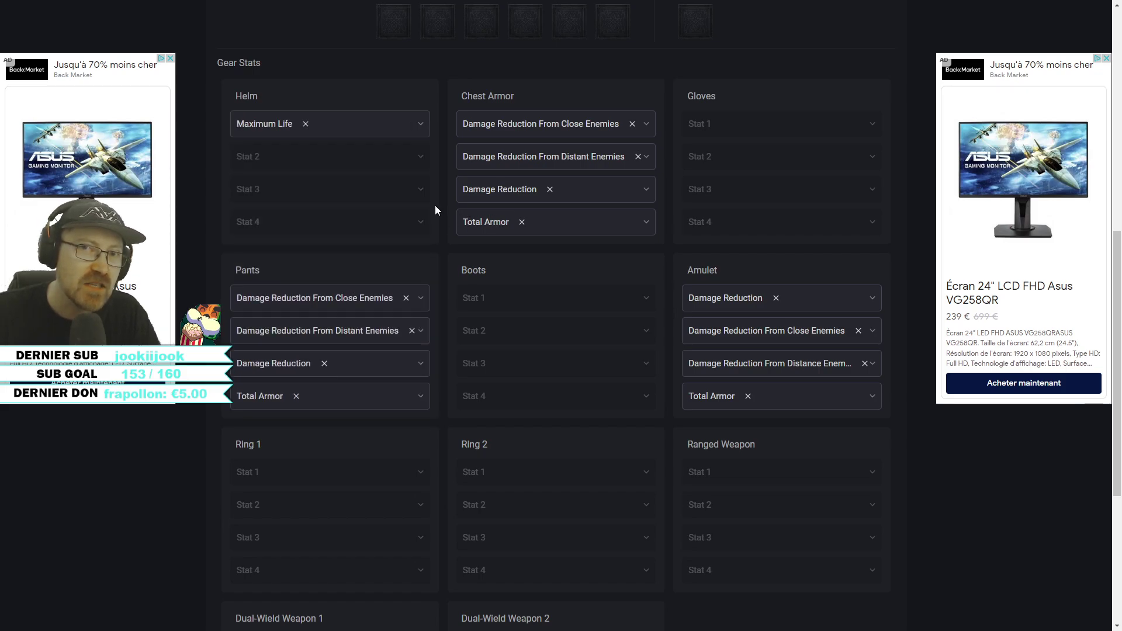
left_click(304, 124)
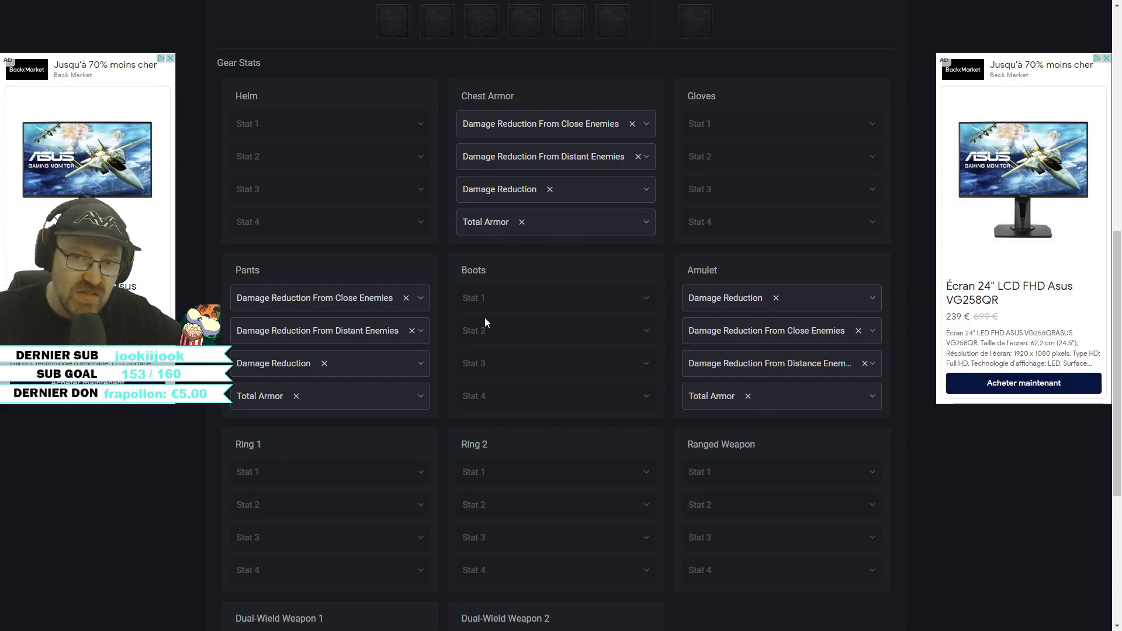
Step: Clear all four stats of the amulet
scroll(643, 257, "up", 8)
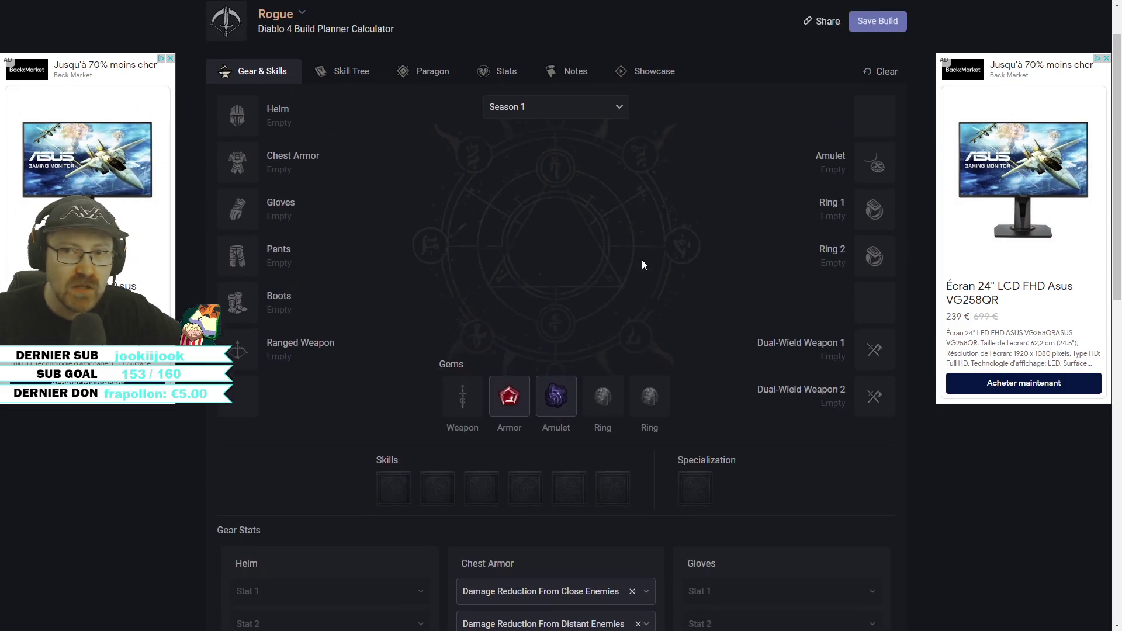
scroll(643, 264, "down", 7)
left_click(726, 357)
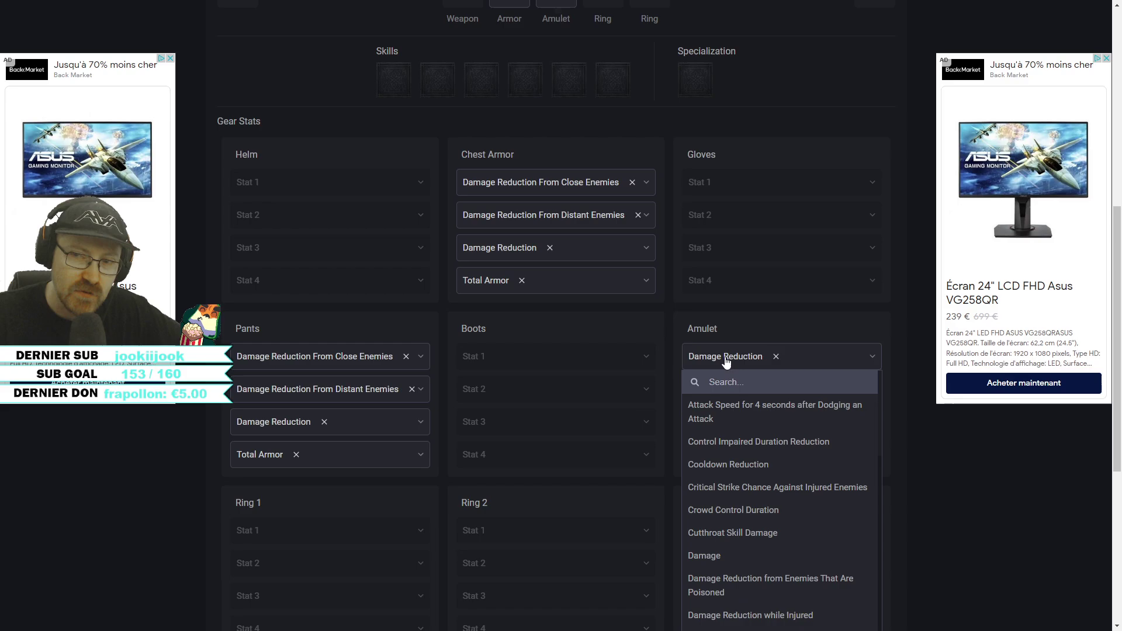
left_click(784, 366)
left_click(776, 356)
left_click(858, 389)
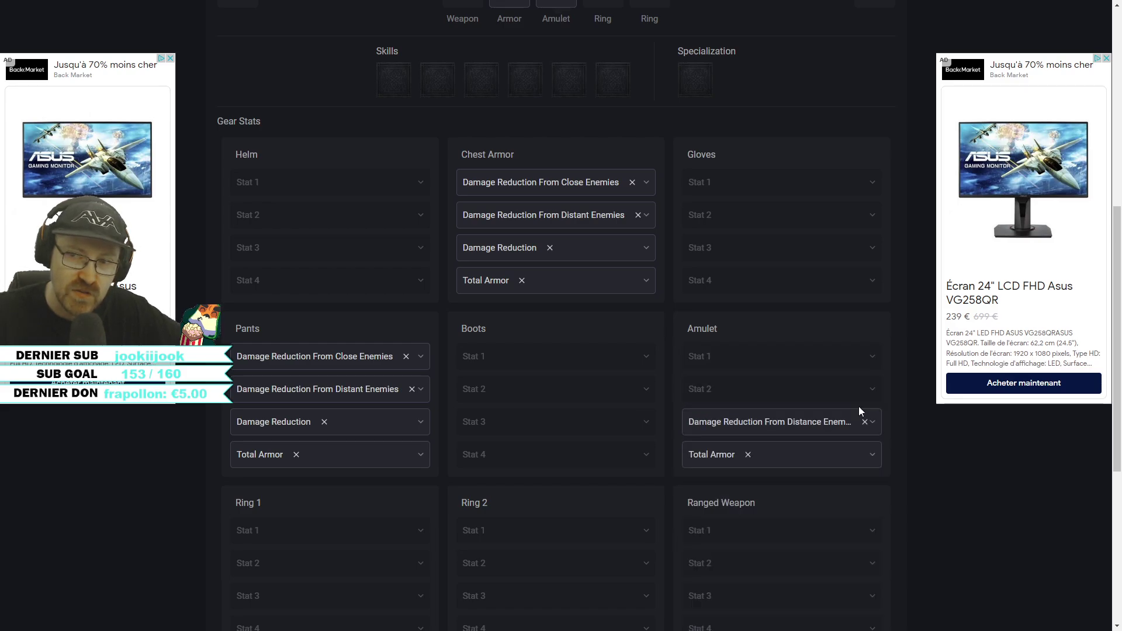
left_click(863, 422)
left_click(748, 455)
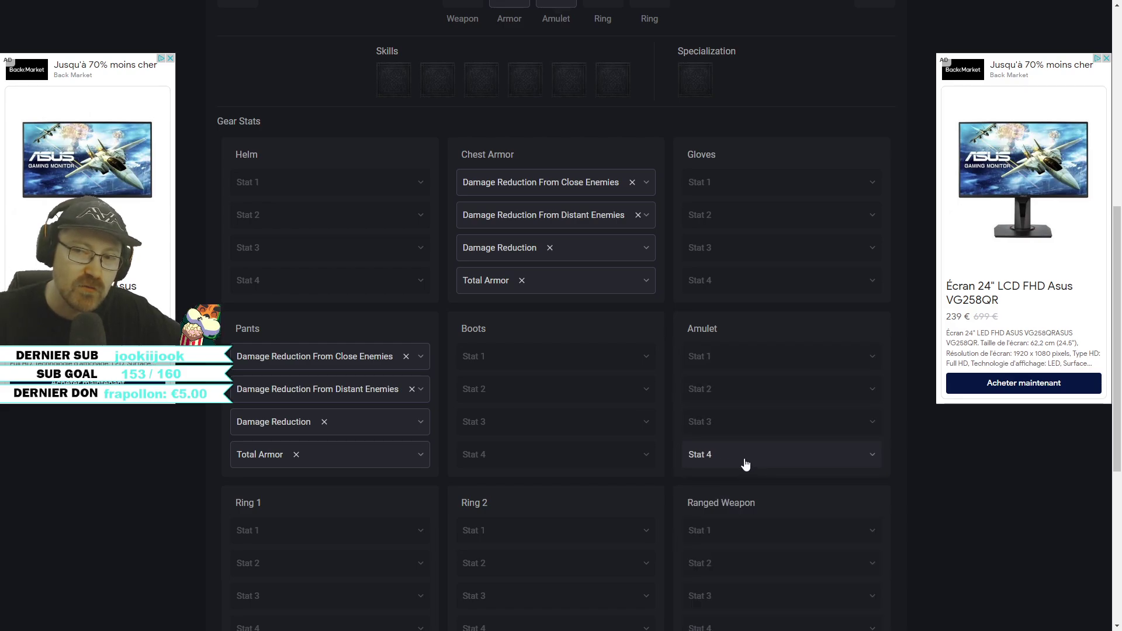
Step: Browse the stat options available for the amulet's first slot
left_click(740, 354)
scroll(736, 508, "down", 3)
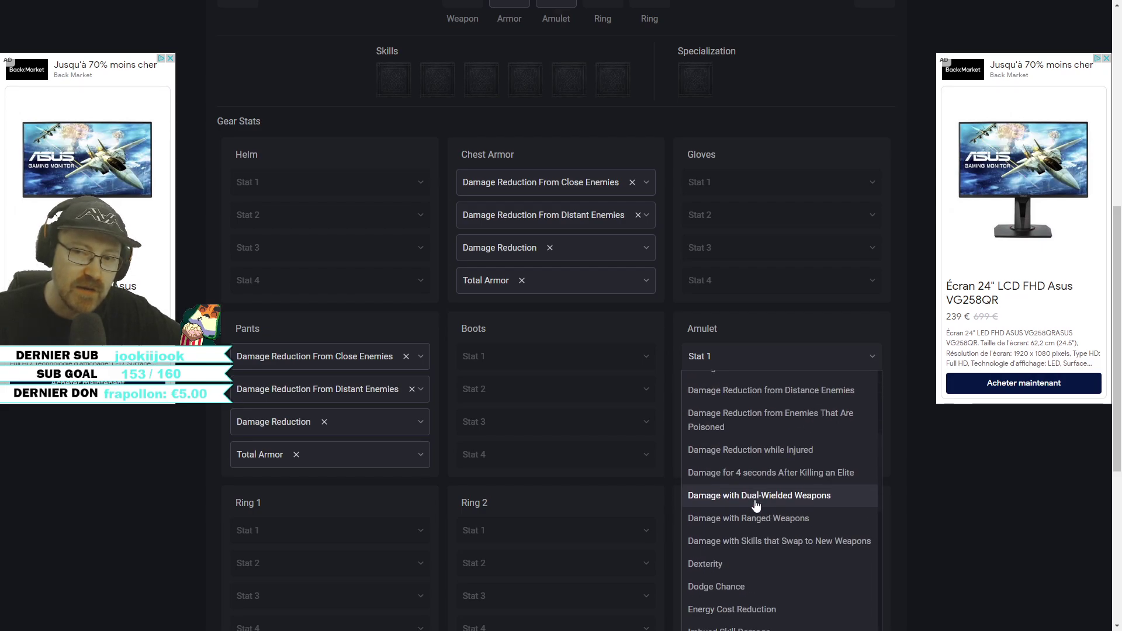
scroll(526, 292, "up", 8)
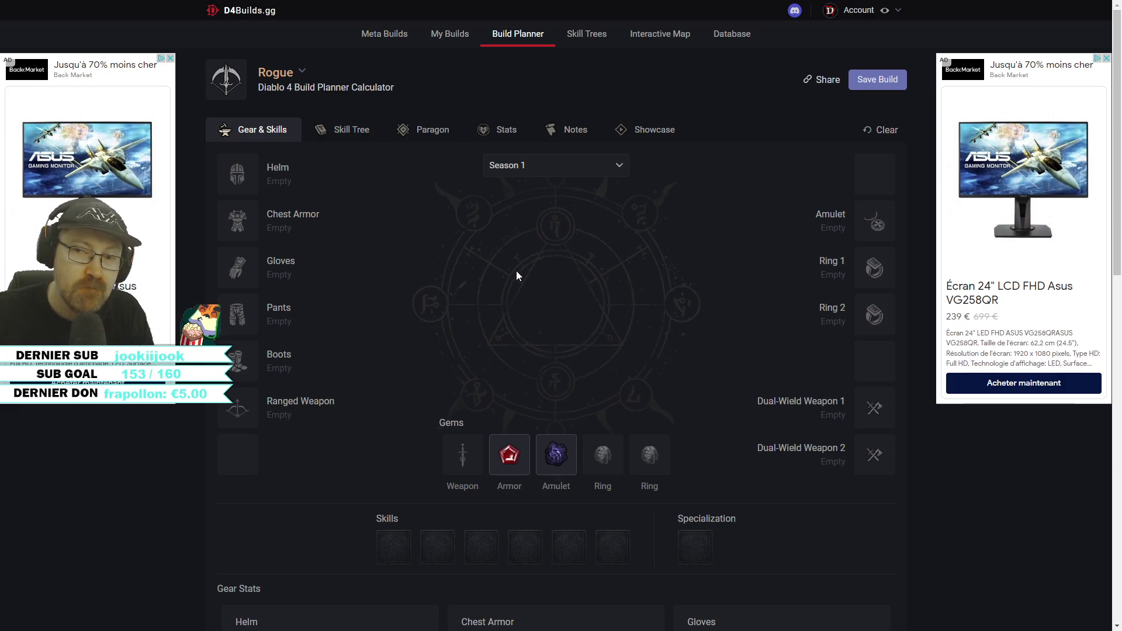
Step: Equip the Aspect of Disobedience in the chest armor slot
scroll(516, 271, "down", 4)
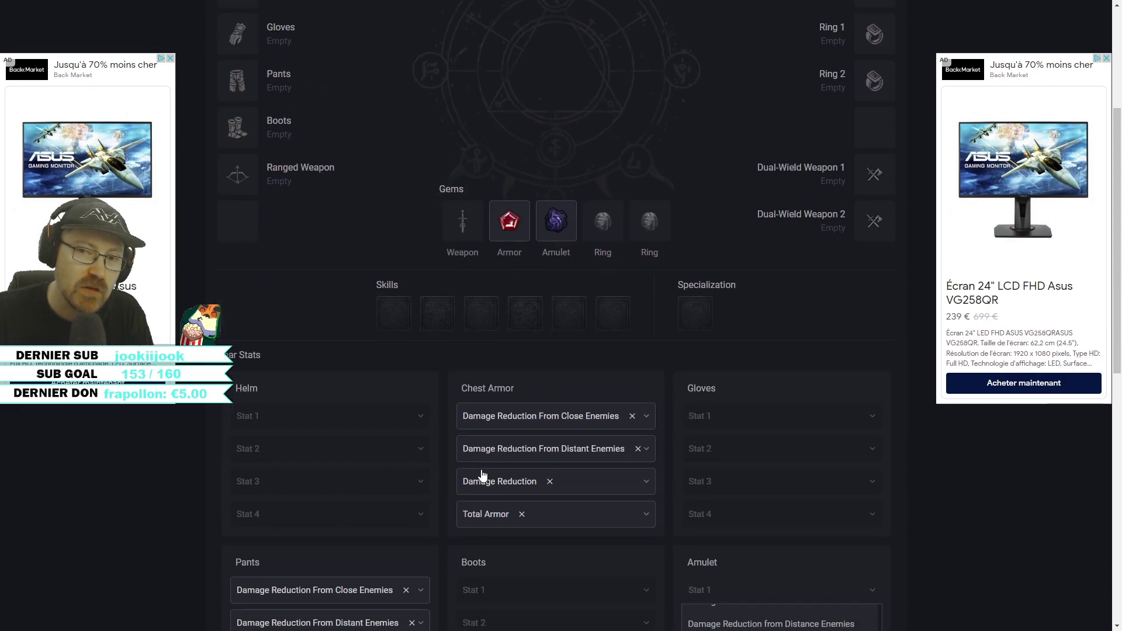
scroll(356, 305, "up", 1)
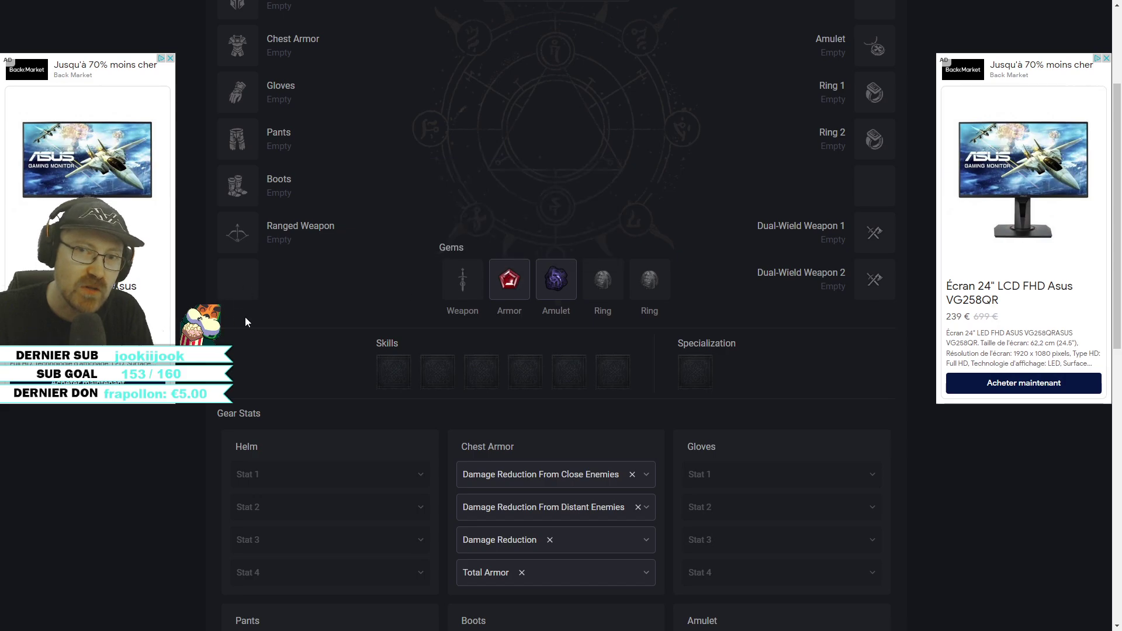
scroll(269, 331, "up", 1)
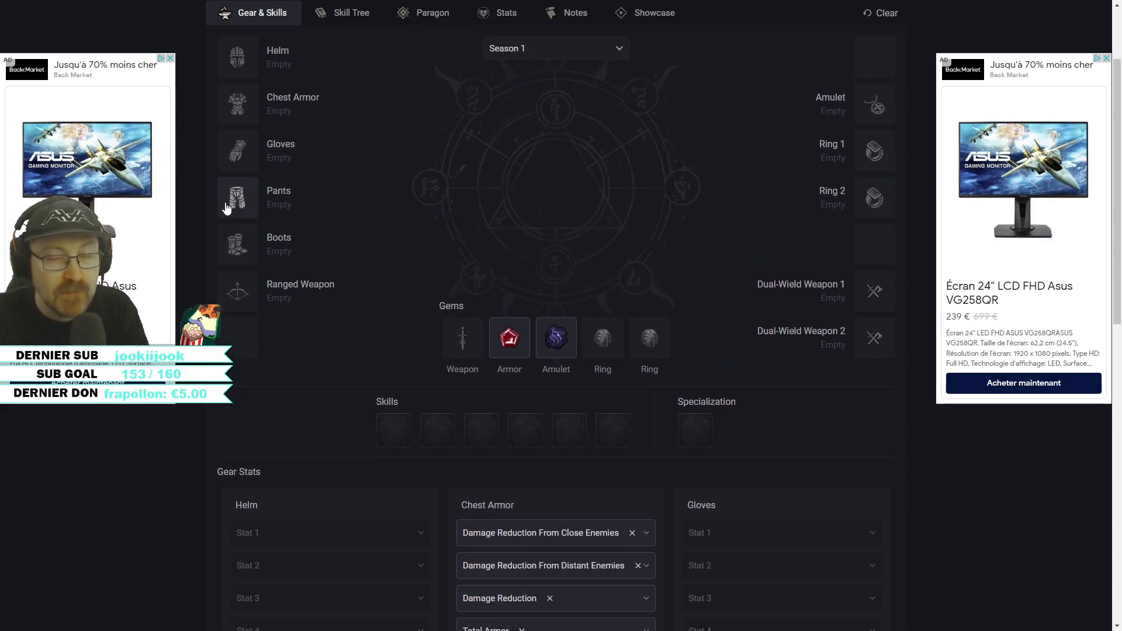
left_click(240, 110)
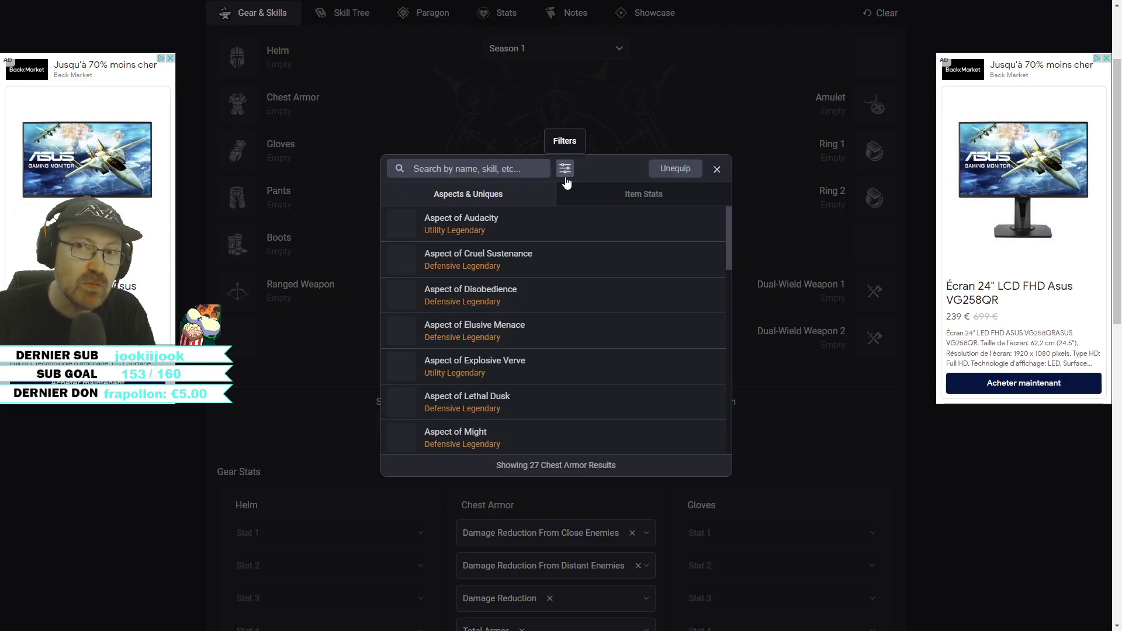
mouse_move(491, 297)
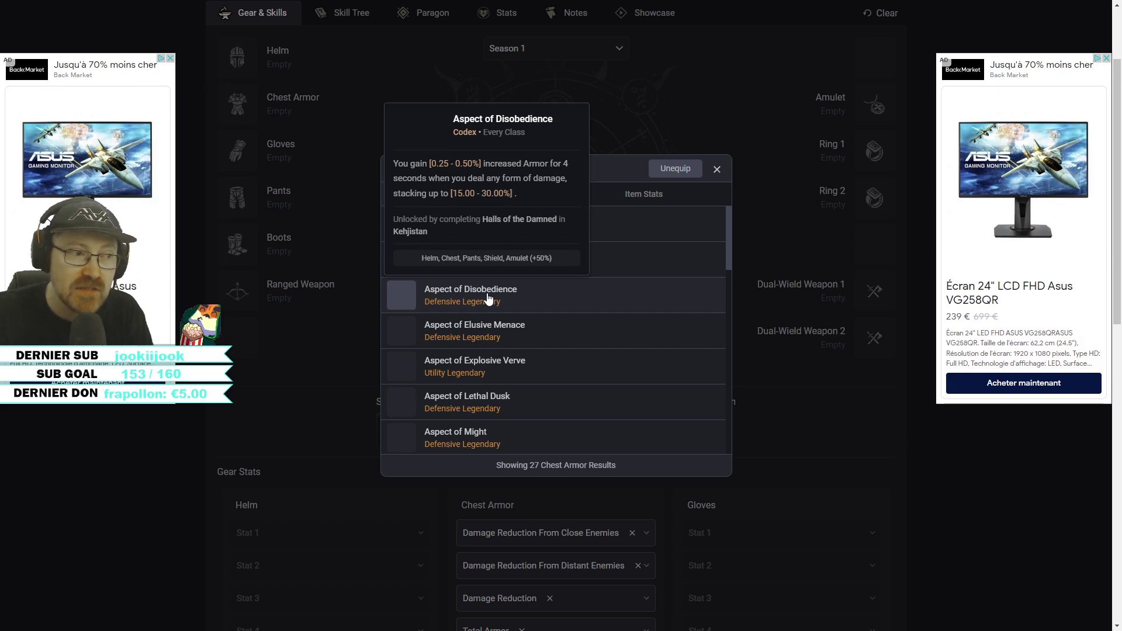
left_click(489, 298)
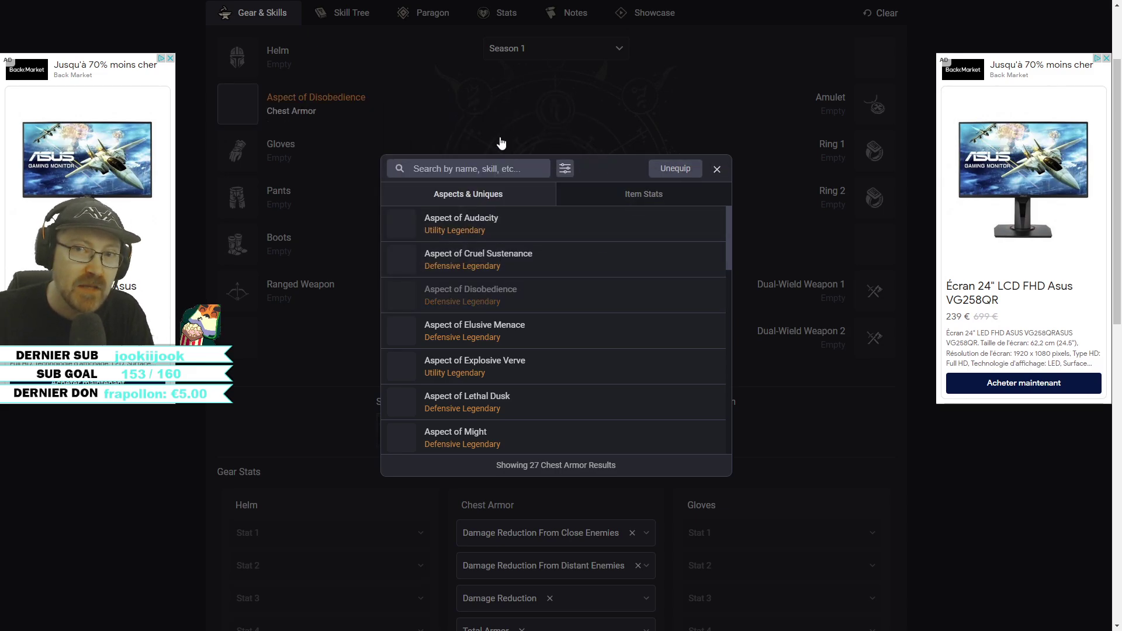
left_click(717, 169)
Step: Review the equipped chest armor aspect's details and its list of alternatives
mouse_move(243, 114)
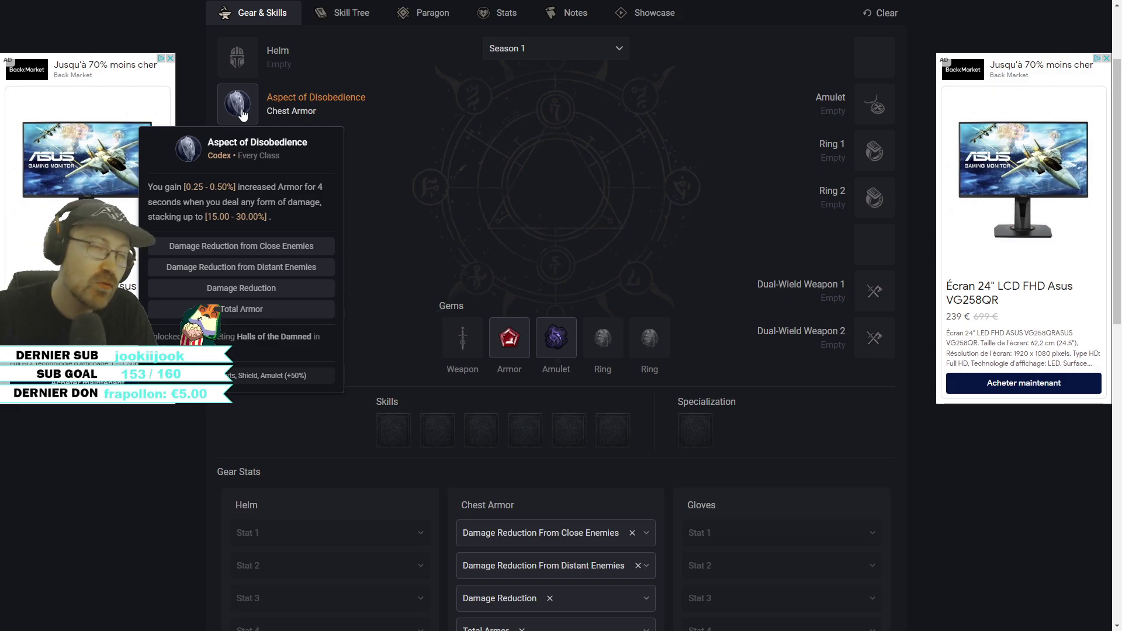
left_click(243, 114)
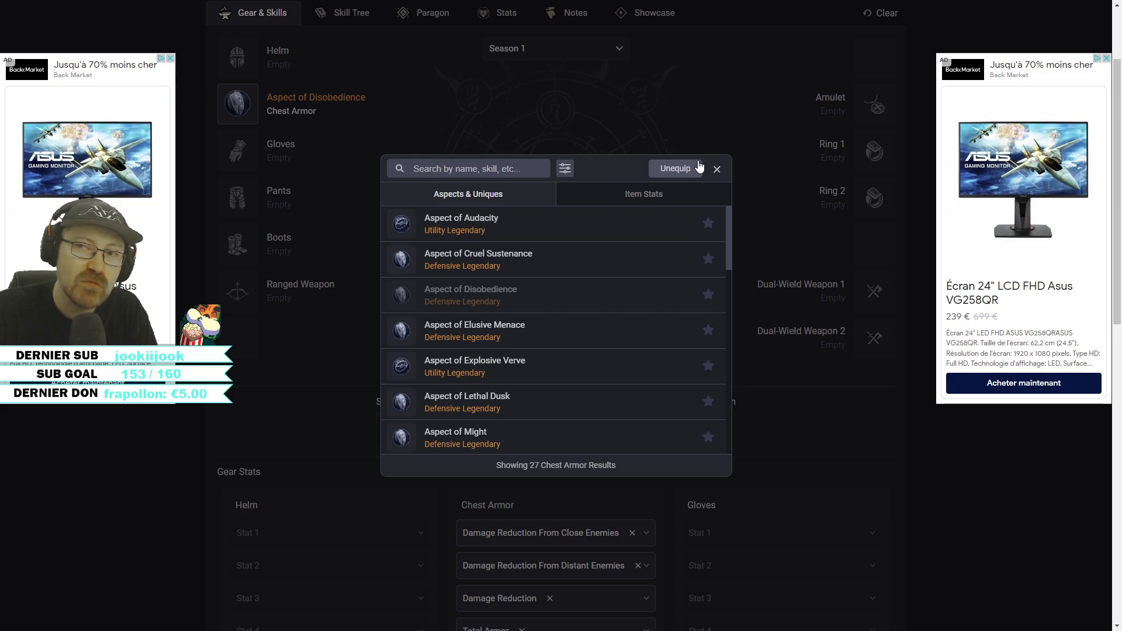
left_click(720, 171)
left_click(877, 105)
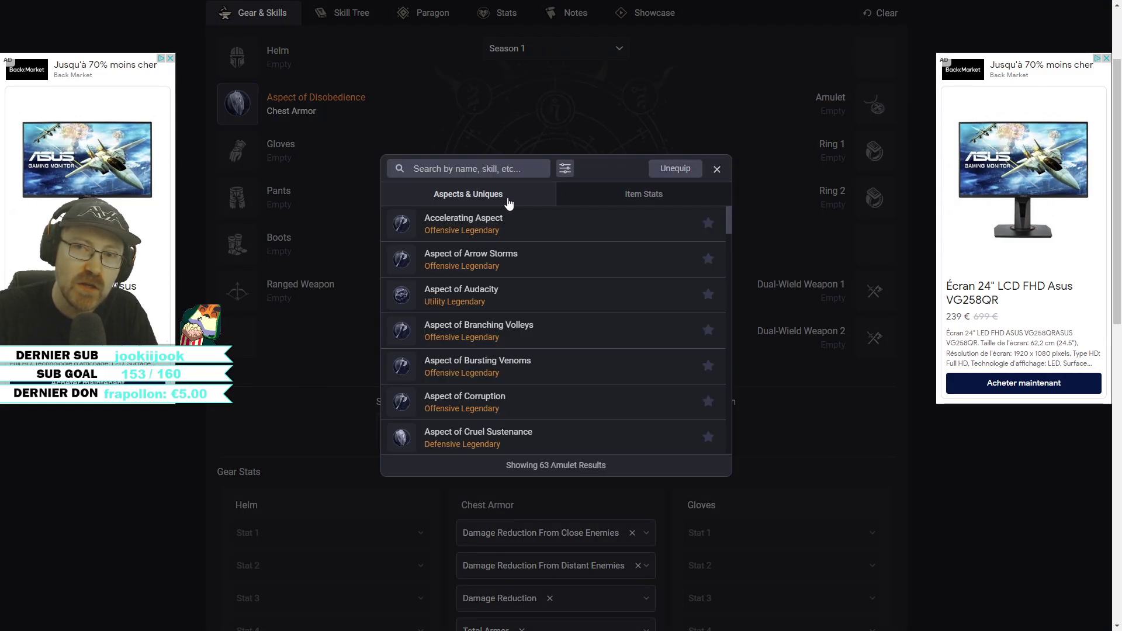
left_click(448, 170)
type("des")
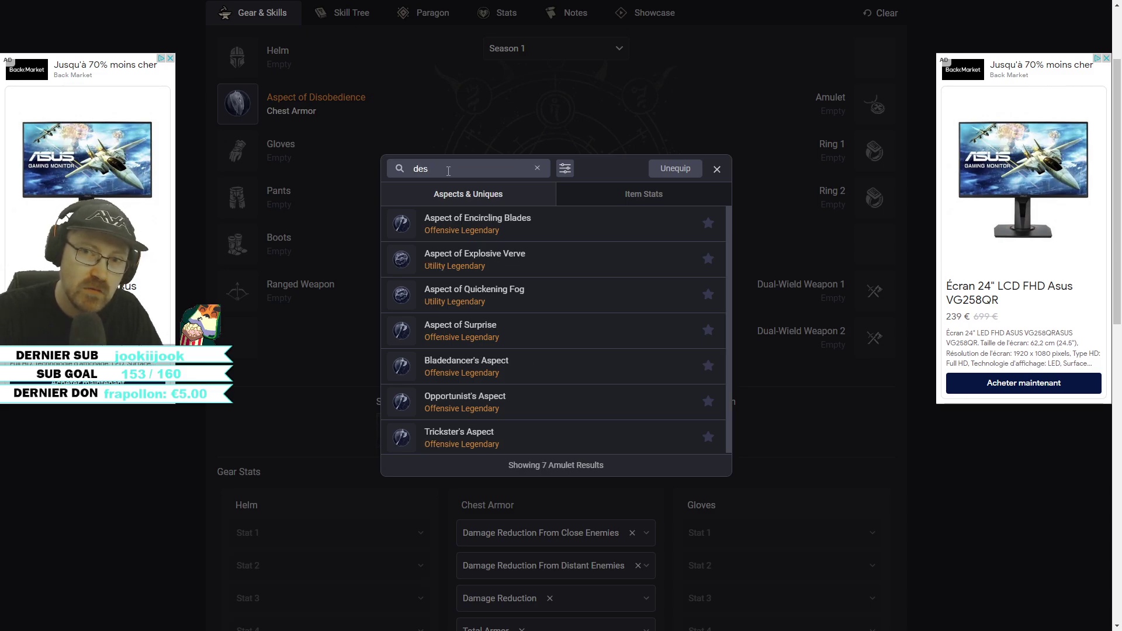
type("o")
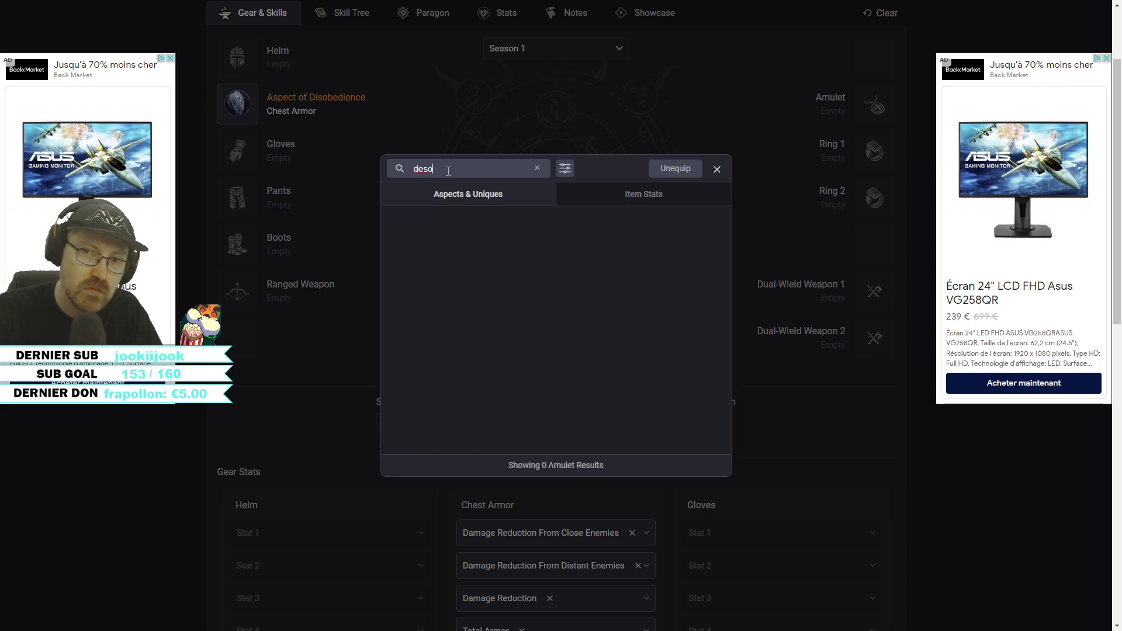
key("BackSpace")
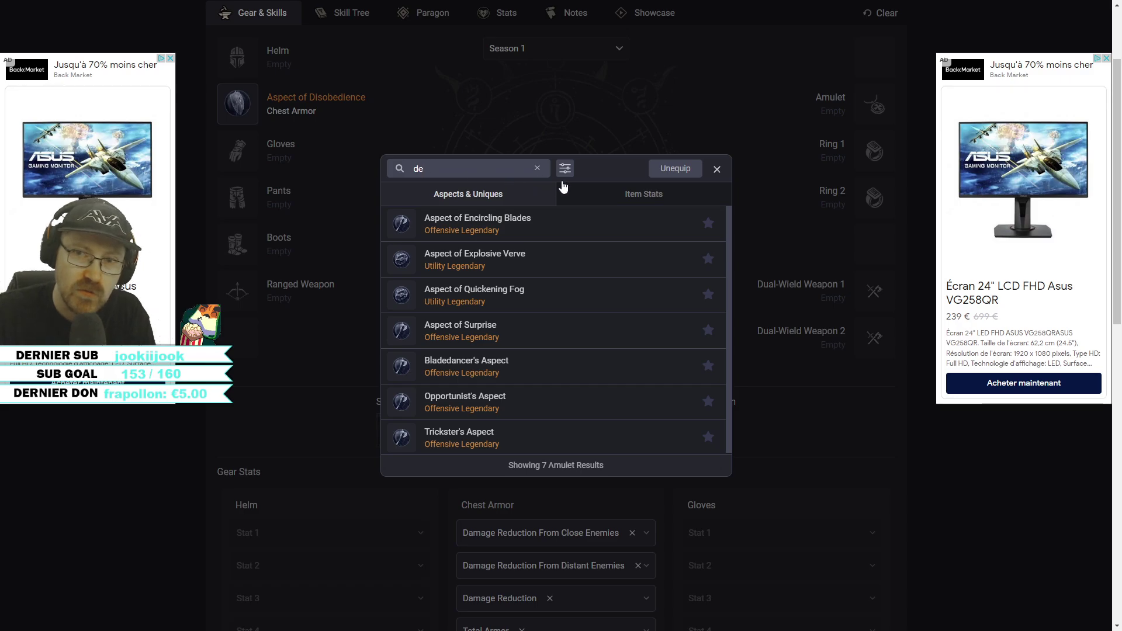
key("BackSpace")
key("BackSpace")
key("BackSpace")
left_click(717, 169)
Step: Check the chest armor aspect's details, then search the amulet's aspects for "diso" to look up the Aspect of Disobedience
mouse_move(246, 111)
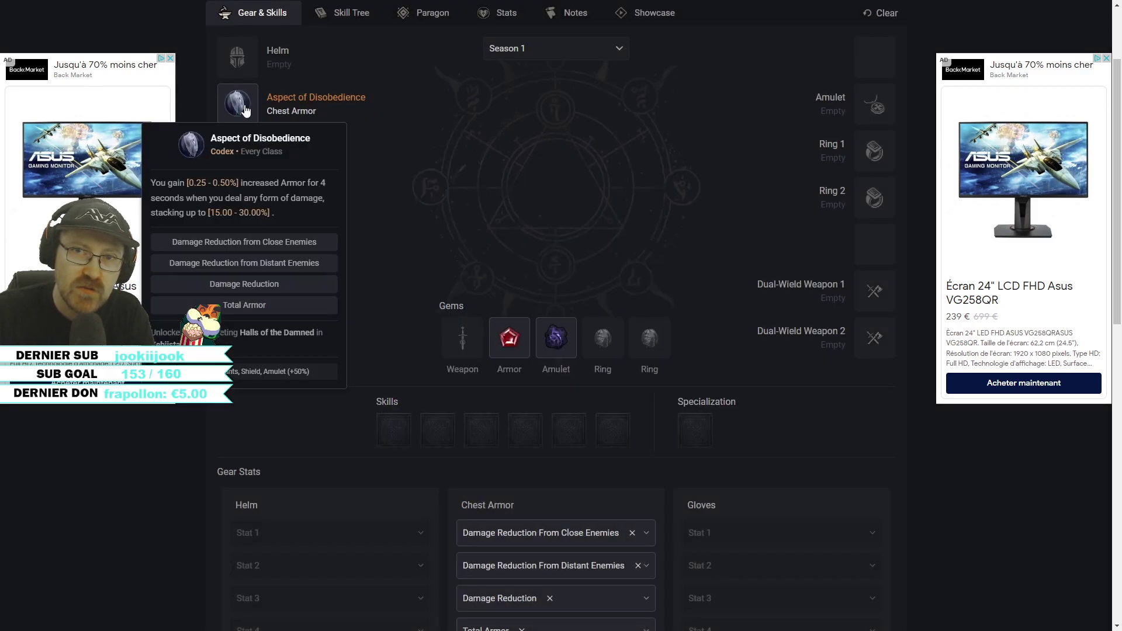
left_click(874, 107)
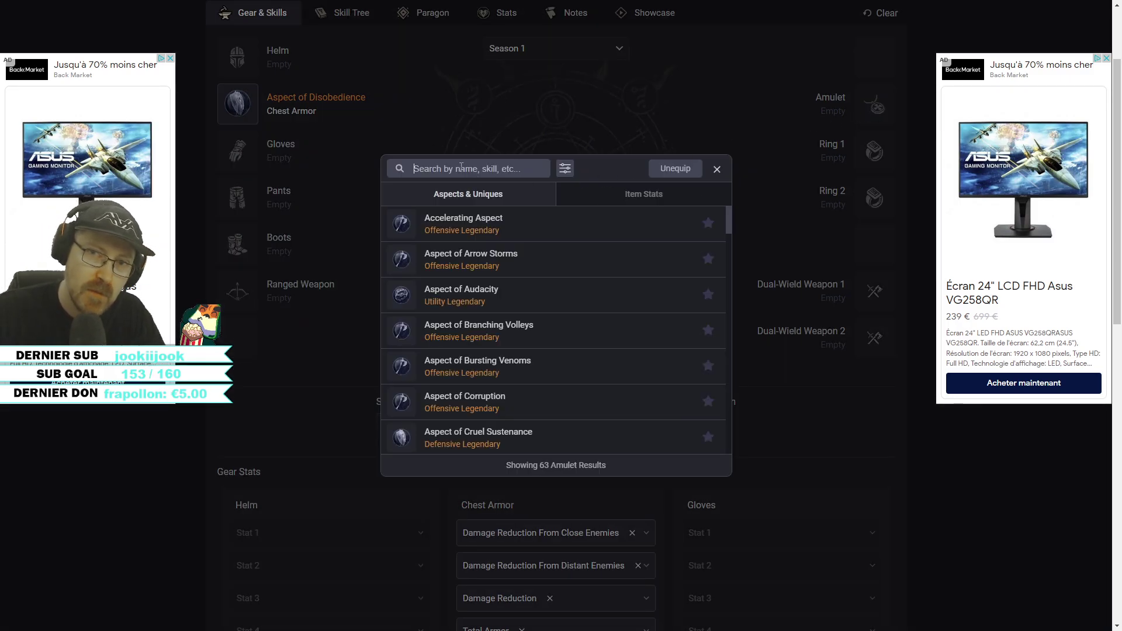
type("diso")
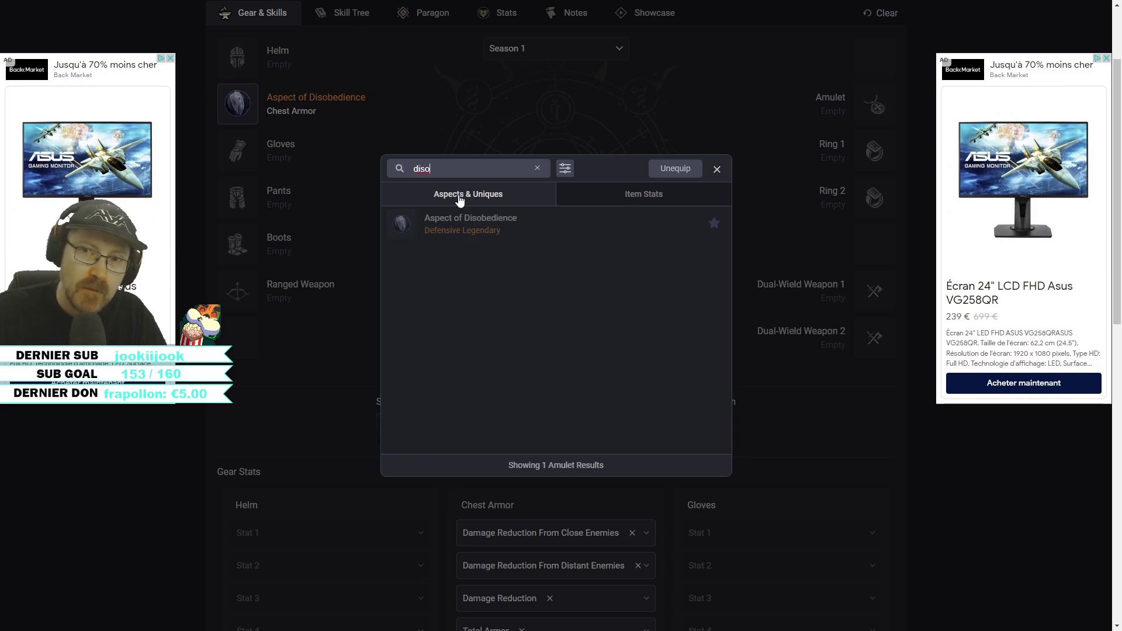
mouse_move(455, 233)
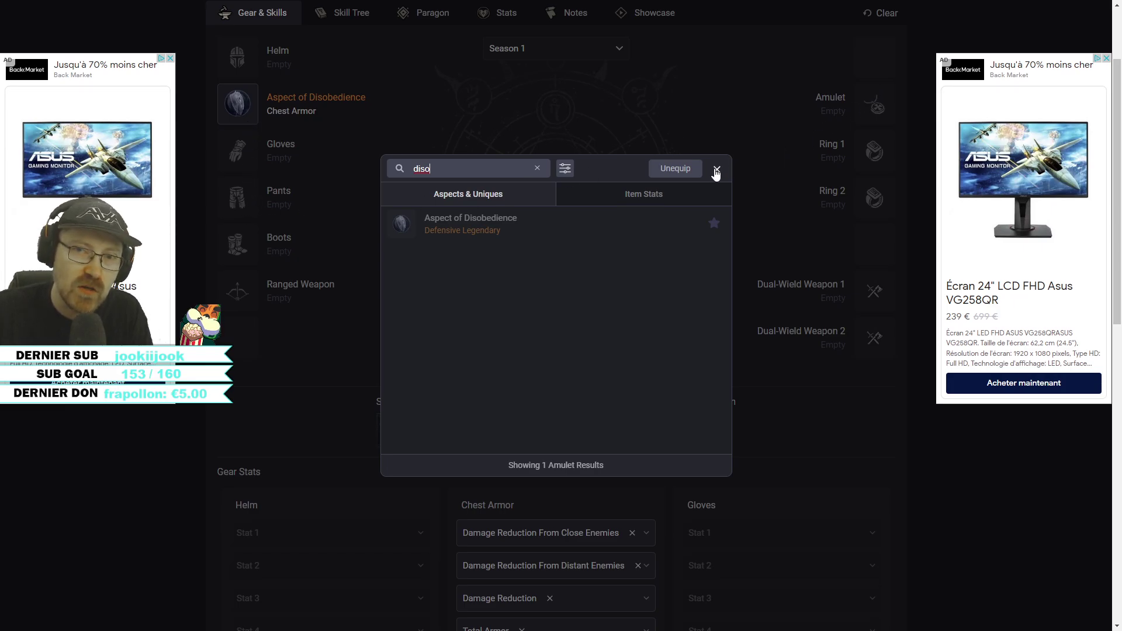
left_click(363, 180)
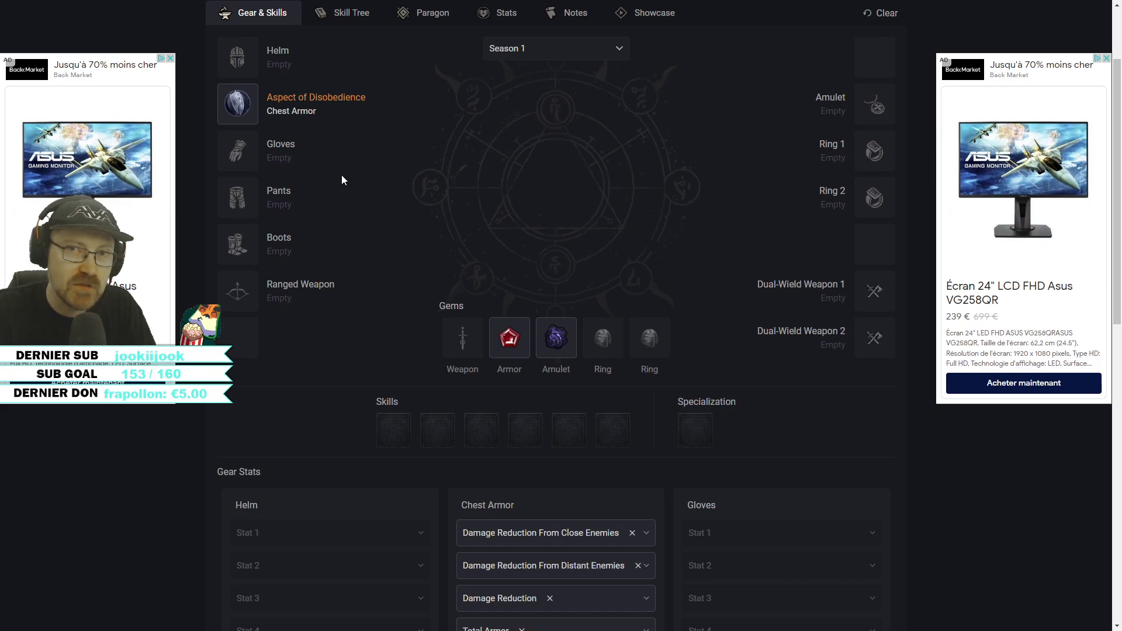
Step: Search the helm's aspects for "Damage" and review the matching defensive options without equipping any
left_click(222, 67)
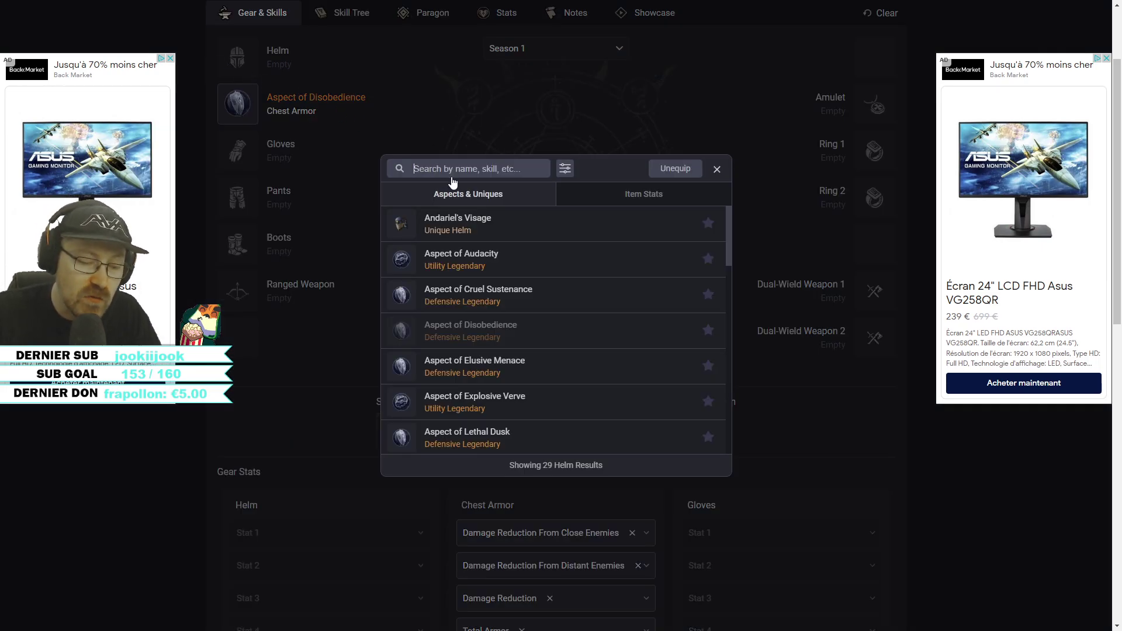
type("Damag")
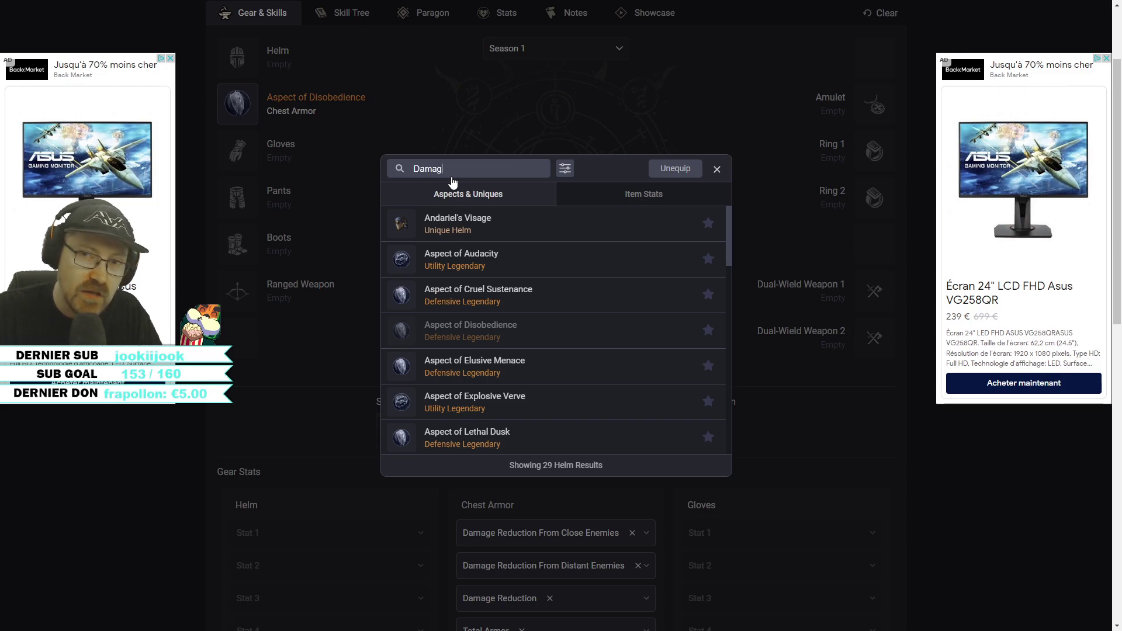
type("e")
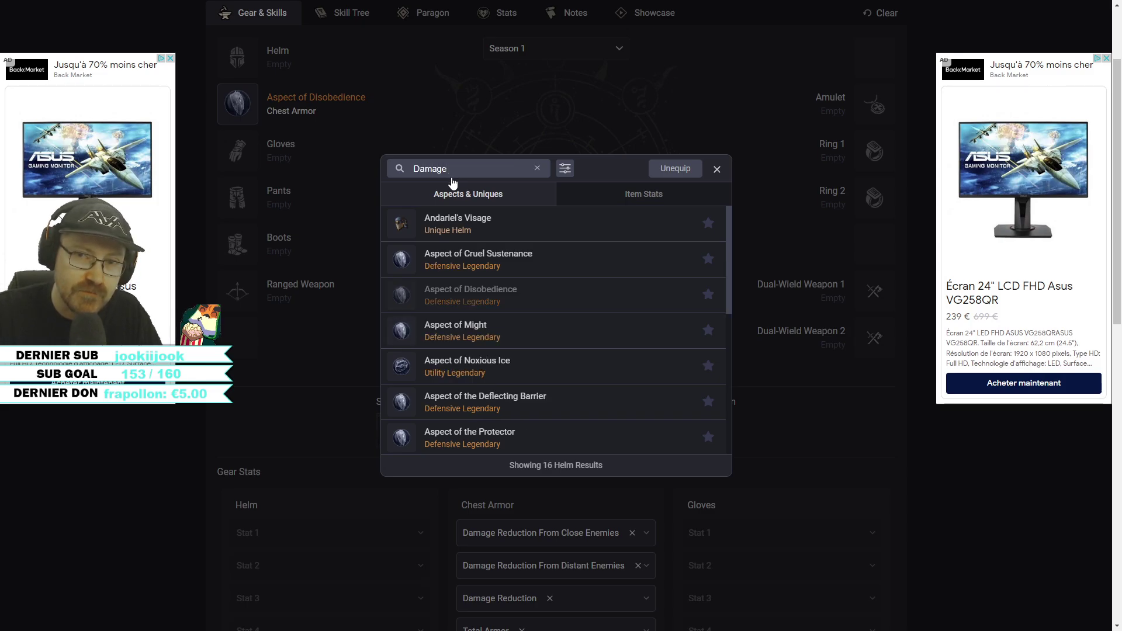
mouse_move(465, 327)
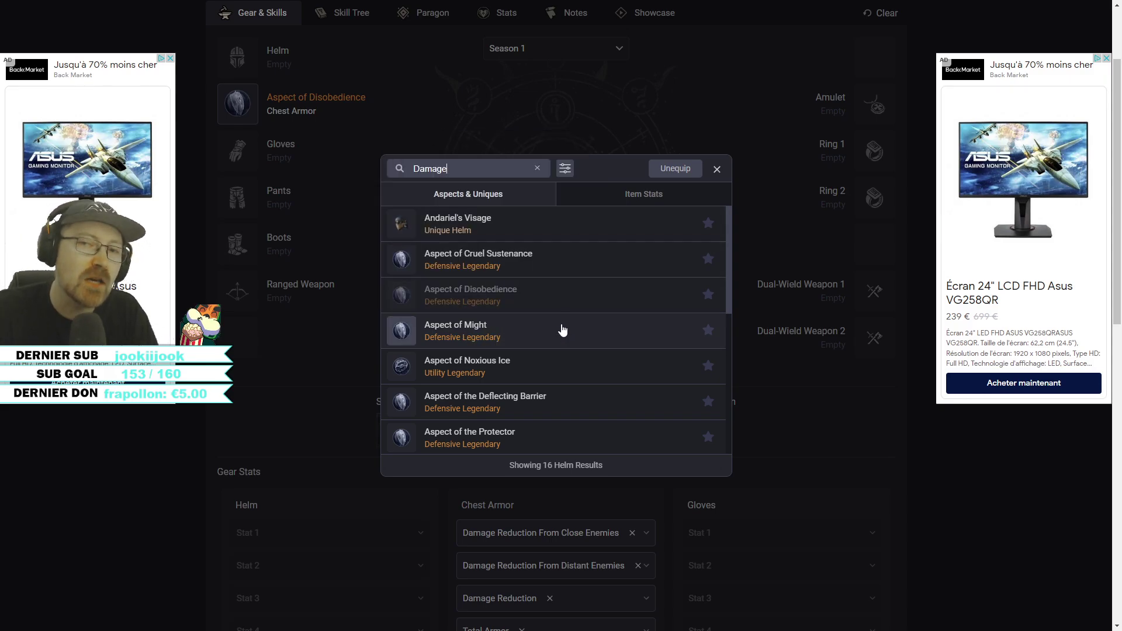
mouse_move(522, 259)
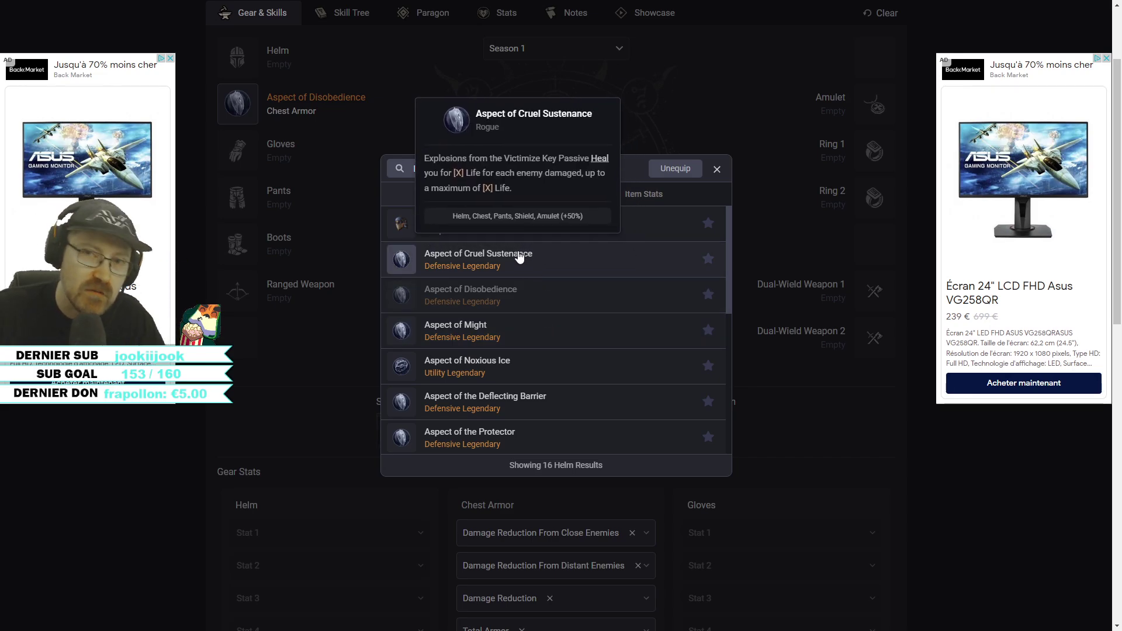
scroll(545, 319, "down", 2)
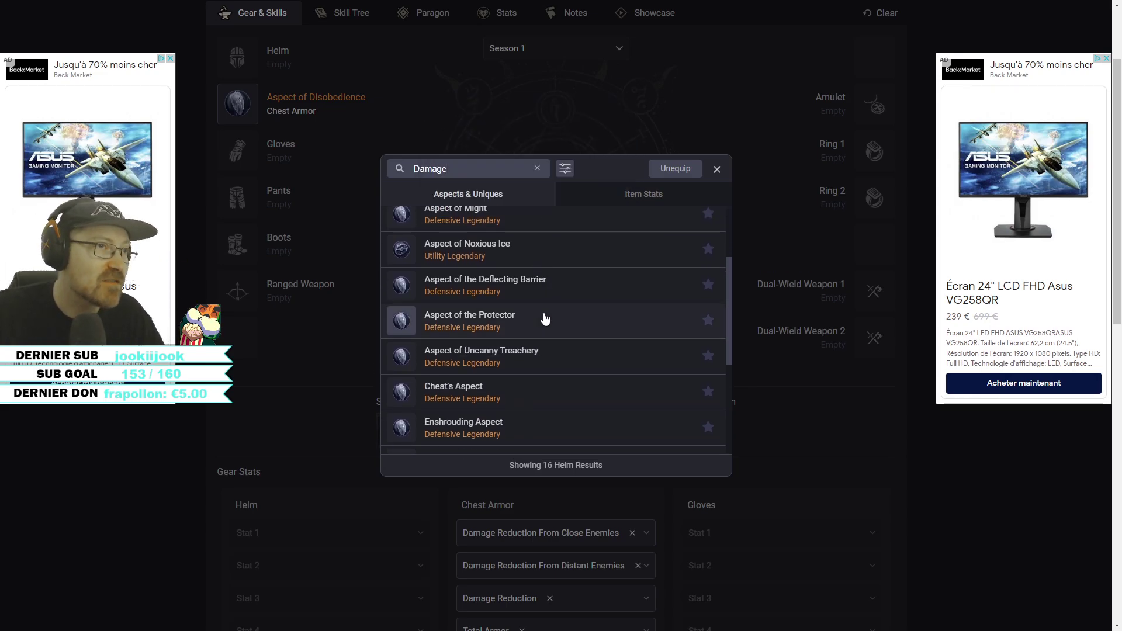
scroll(548, 307, "up", 3)
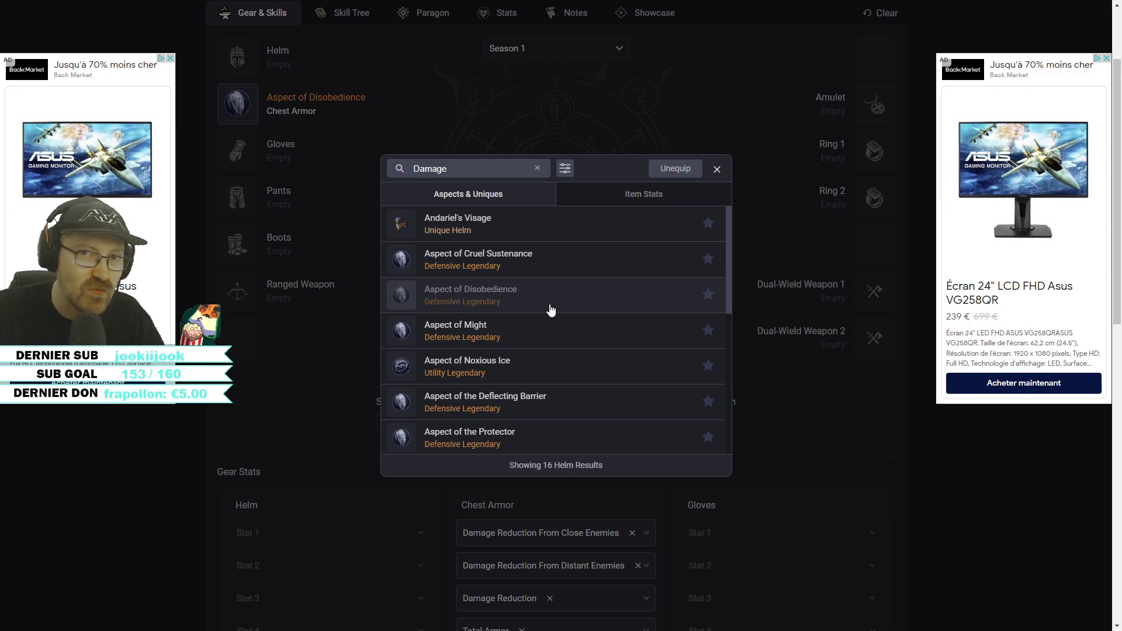
left_click(717, 170)
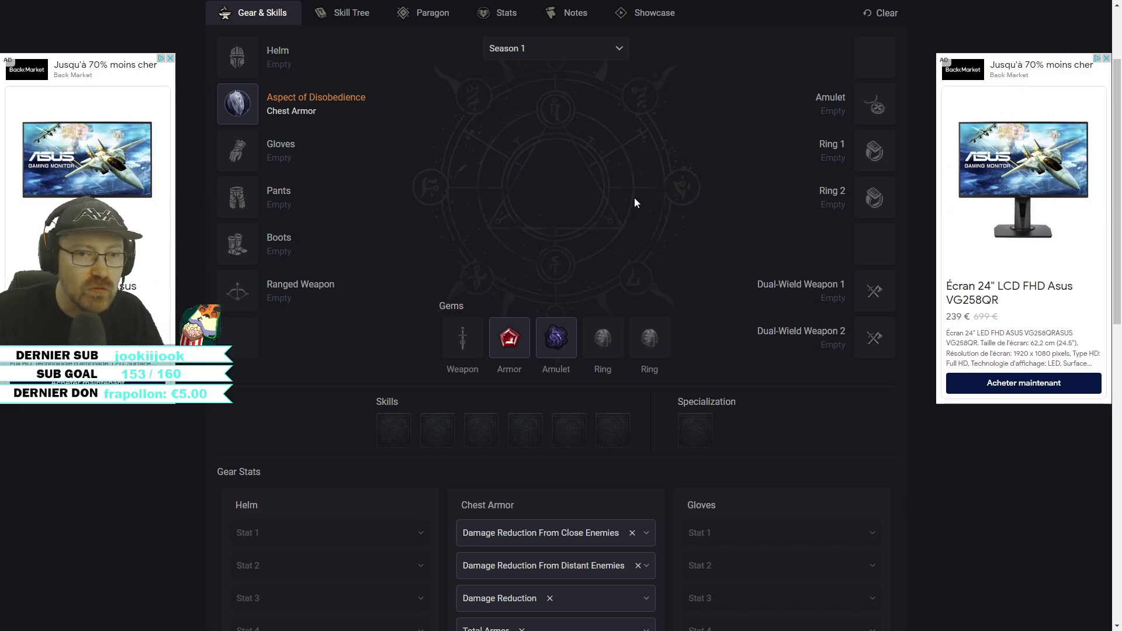
Step: Open the glyph choices for the Paragon starting board's socket and search them for "damage"
left_click(433, 13)
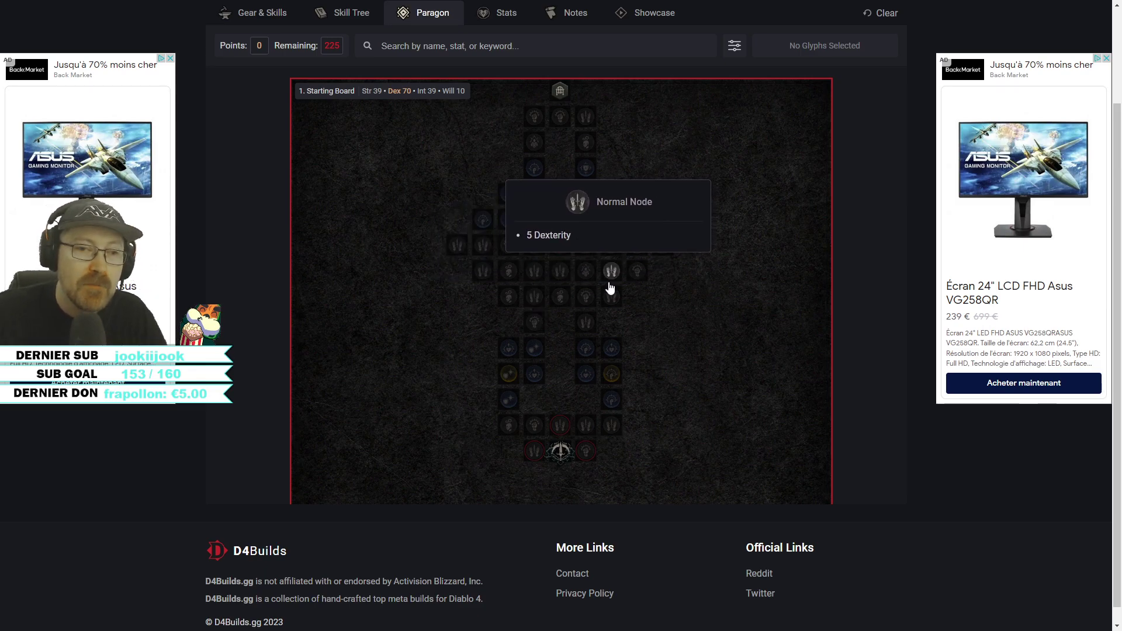
left_click(562, 248)
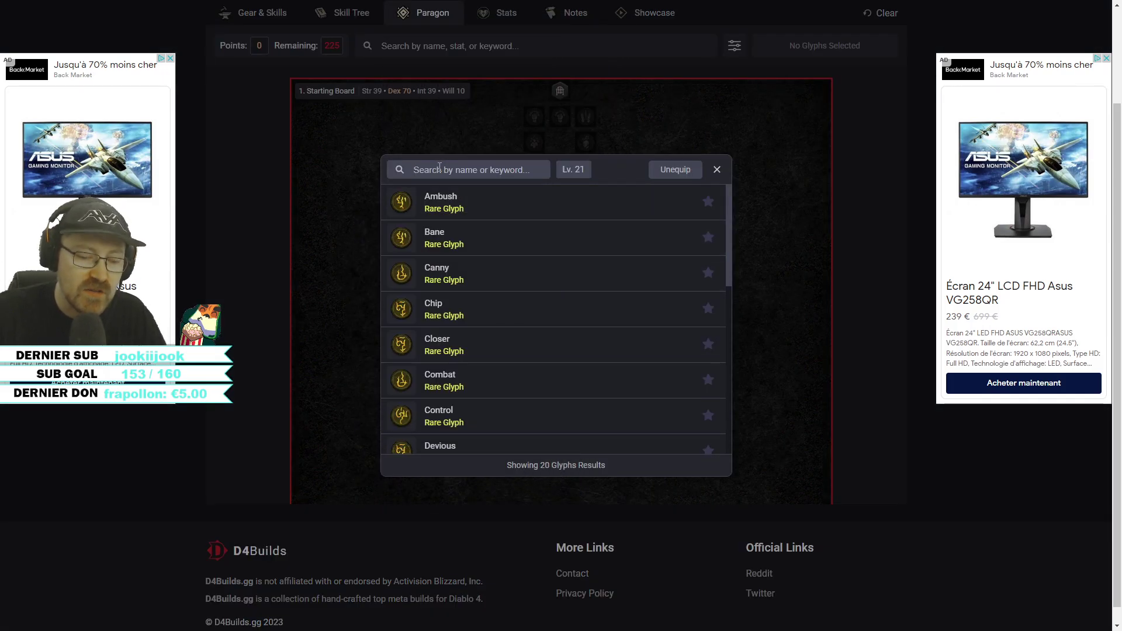
left_click(440, 169)
type("damage")
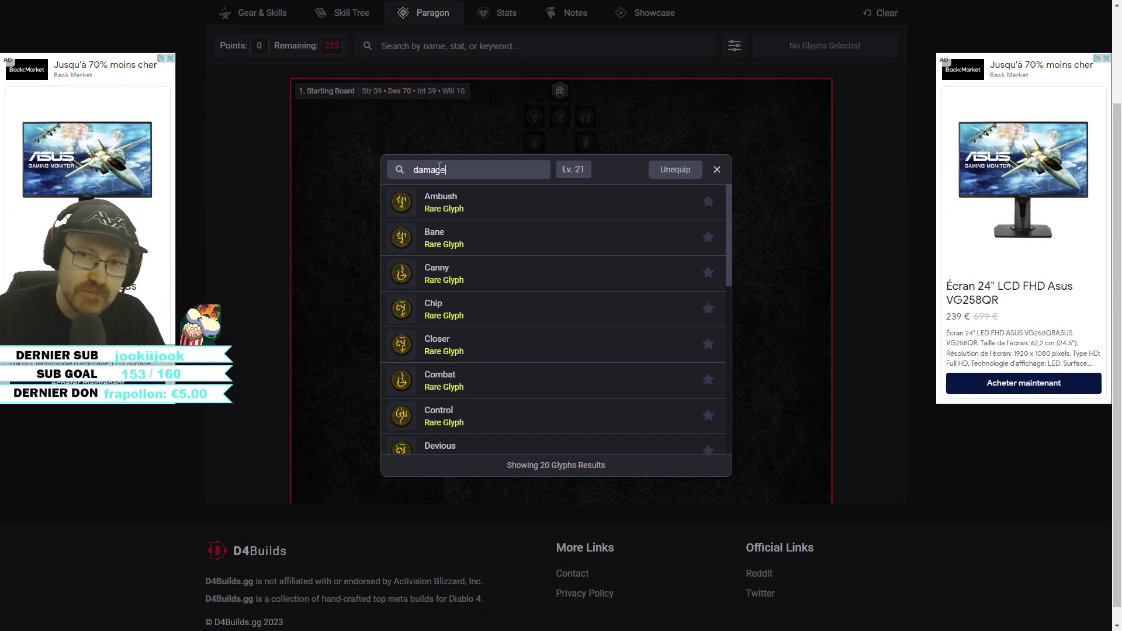
left_click(278, 173)
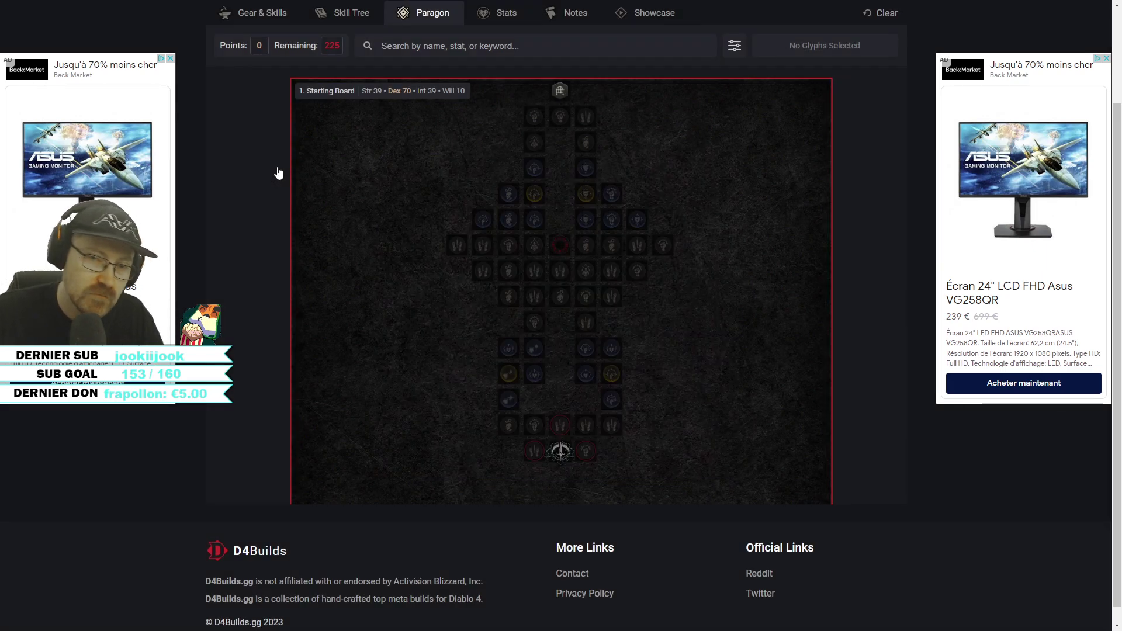
Step: Browse the full glyph list for the starting board's socket and read the details of the Turf glyph
left_click(559, 246)
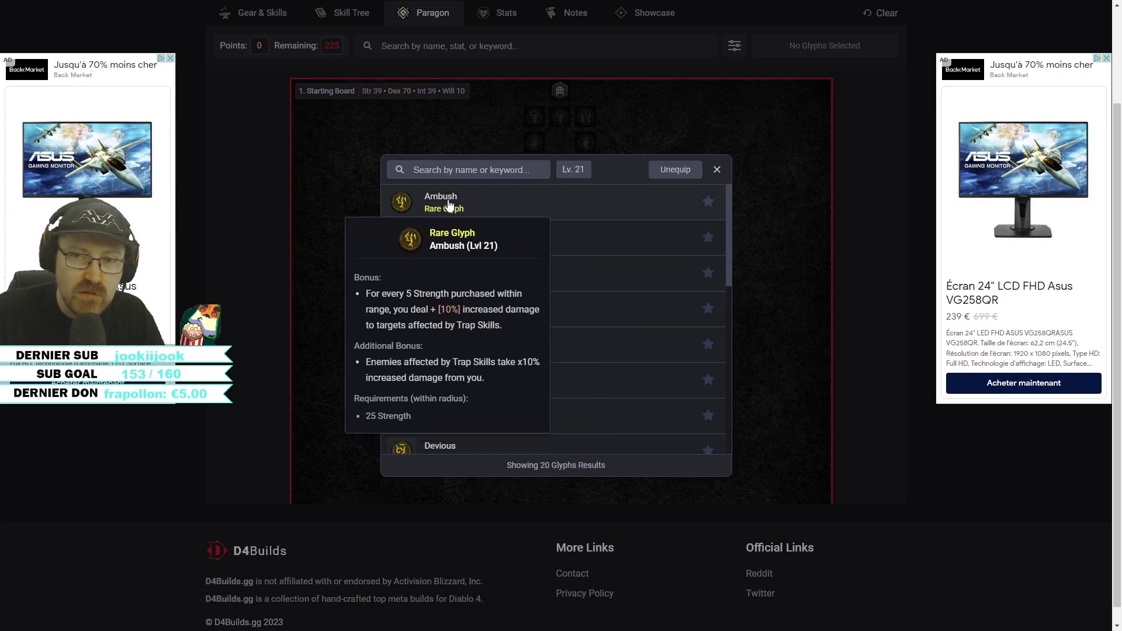
scroll(534, 287, "down", 8)
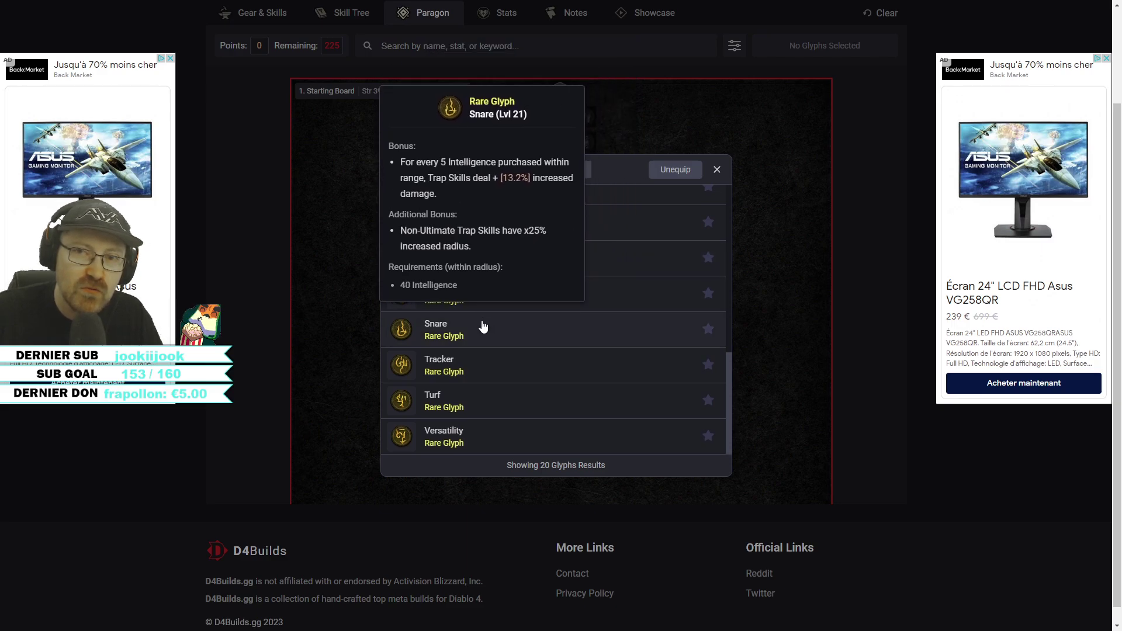
scroll(478, 380, "down", 1)
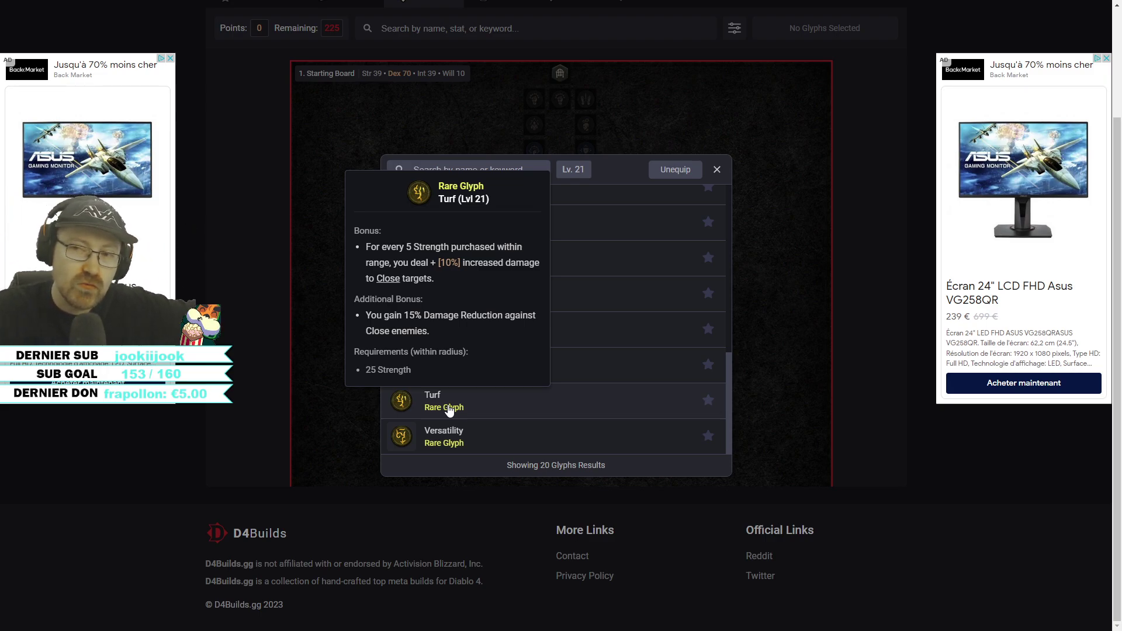
mouse_move(655, 308)
left_click(721, 172)
scroll(677, 215, "up", 3)
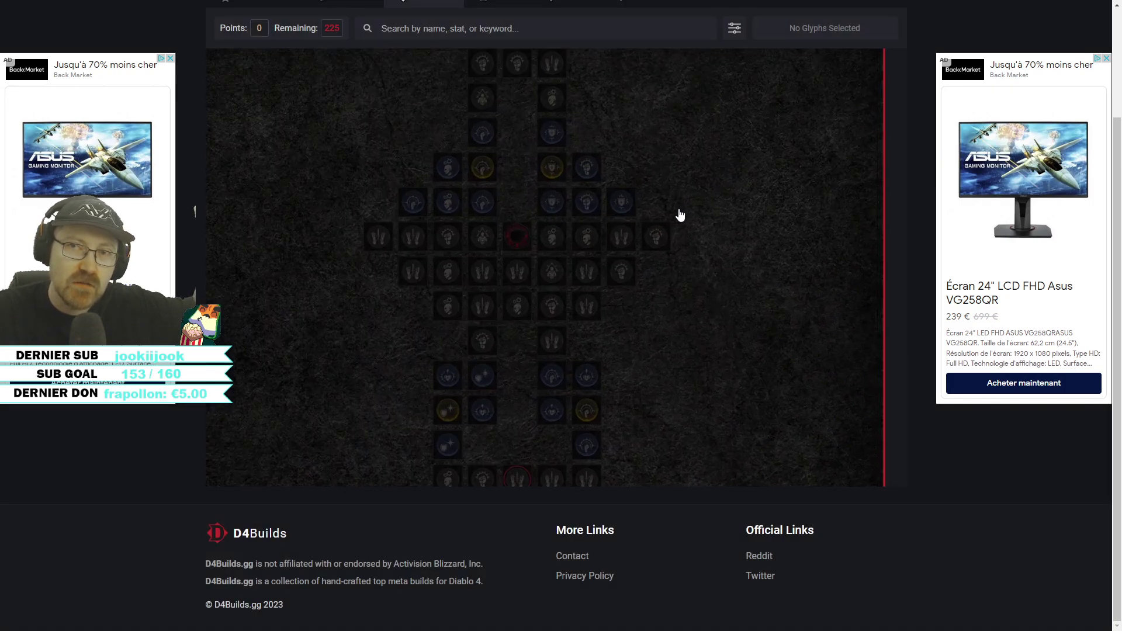
scroll(668, 232, "down", 3)
left_click_drag(860, 114, 848, 340)
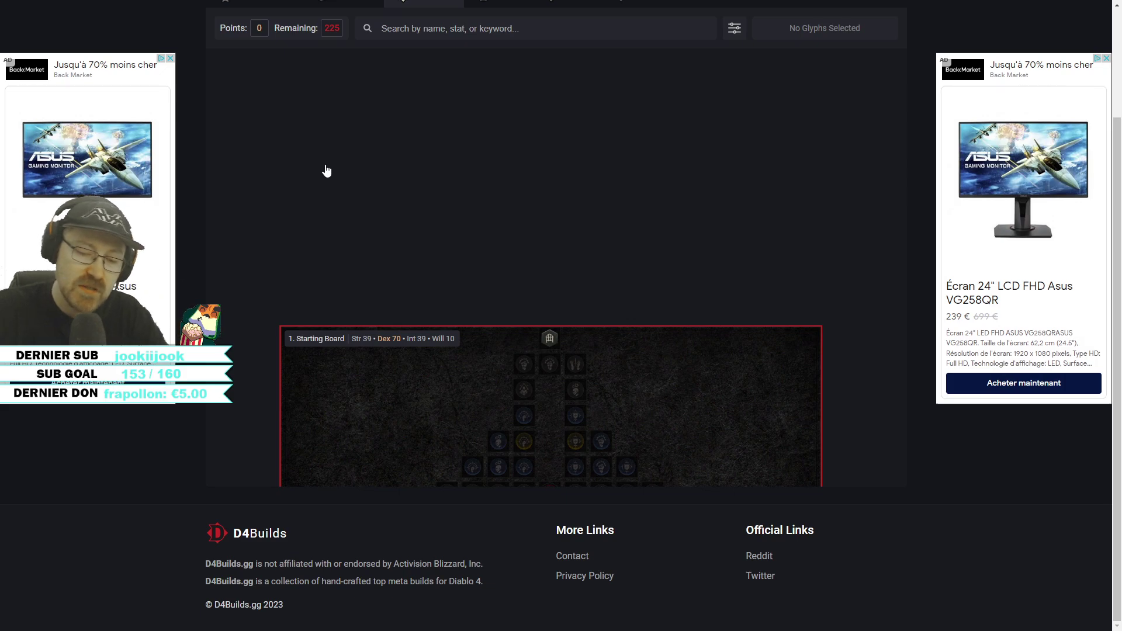
scroll(403, 176, "up", 1)
scroll(418, 193, "down", 2)
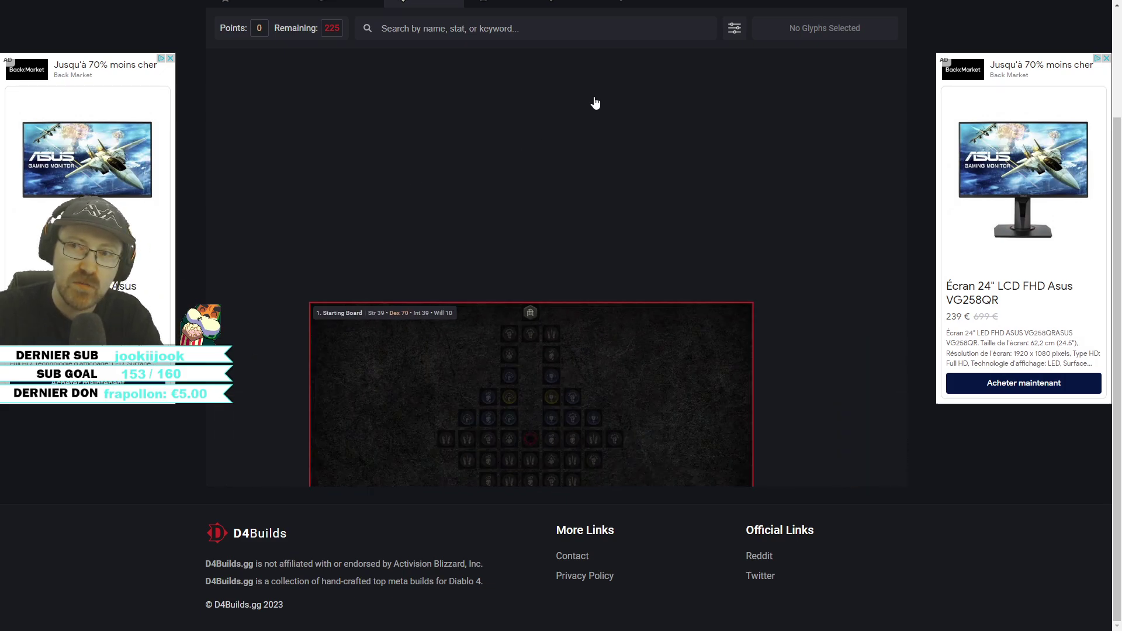
Step: Show the Rogue's skill tree and read the details of the Penetrating Shot skill
scroll(471, 123, "up", 3)
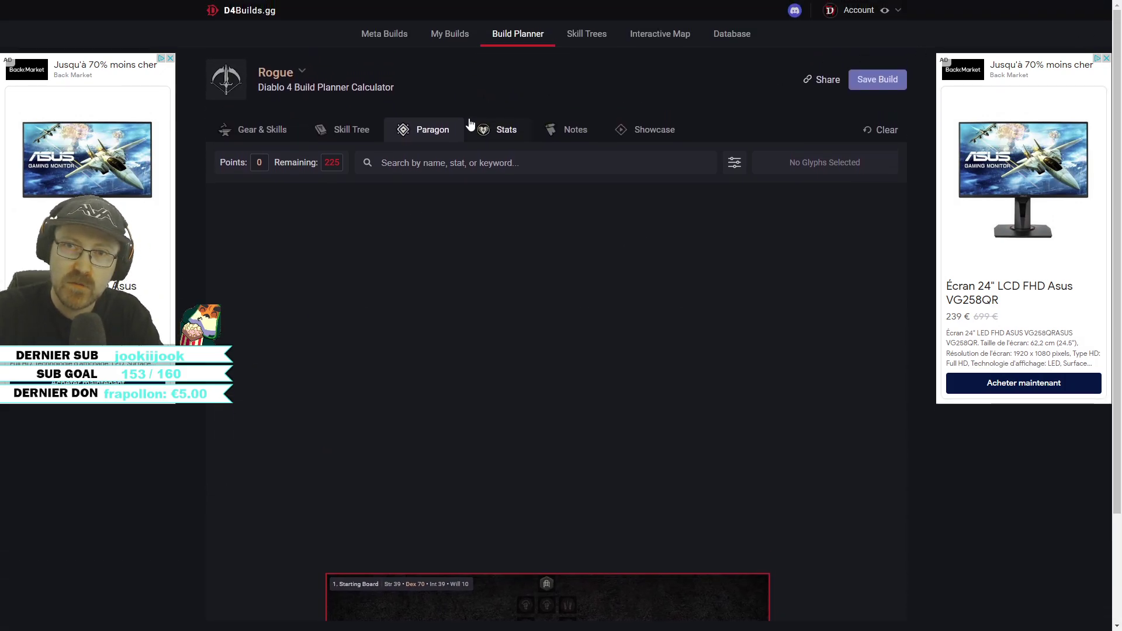
left_click(360, 135)
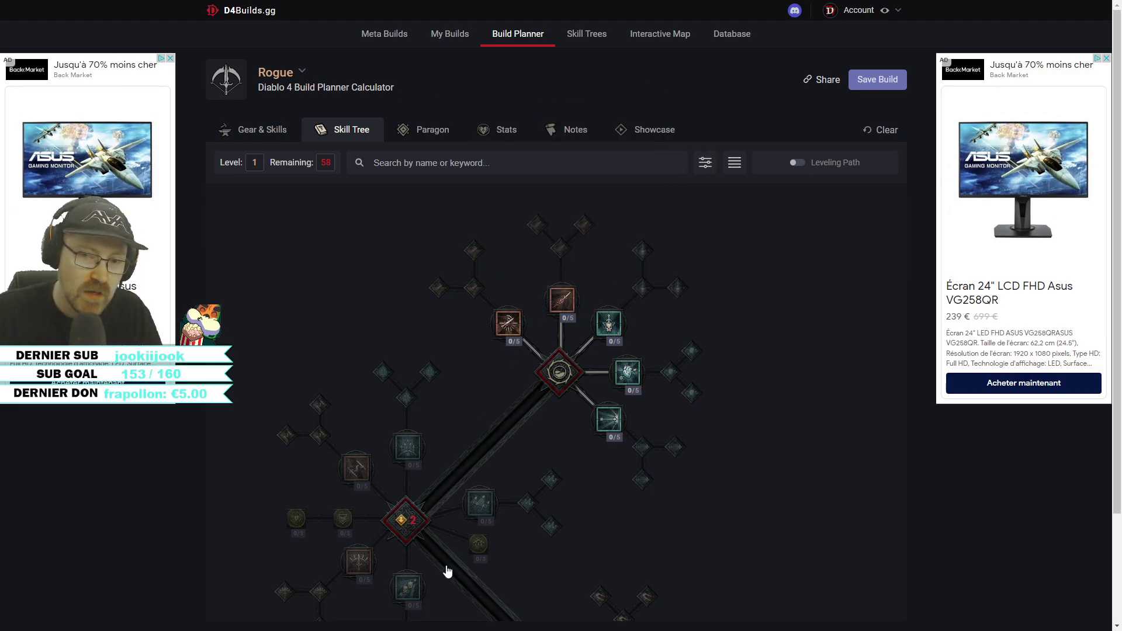
mouse_move(409, 590)
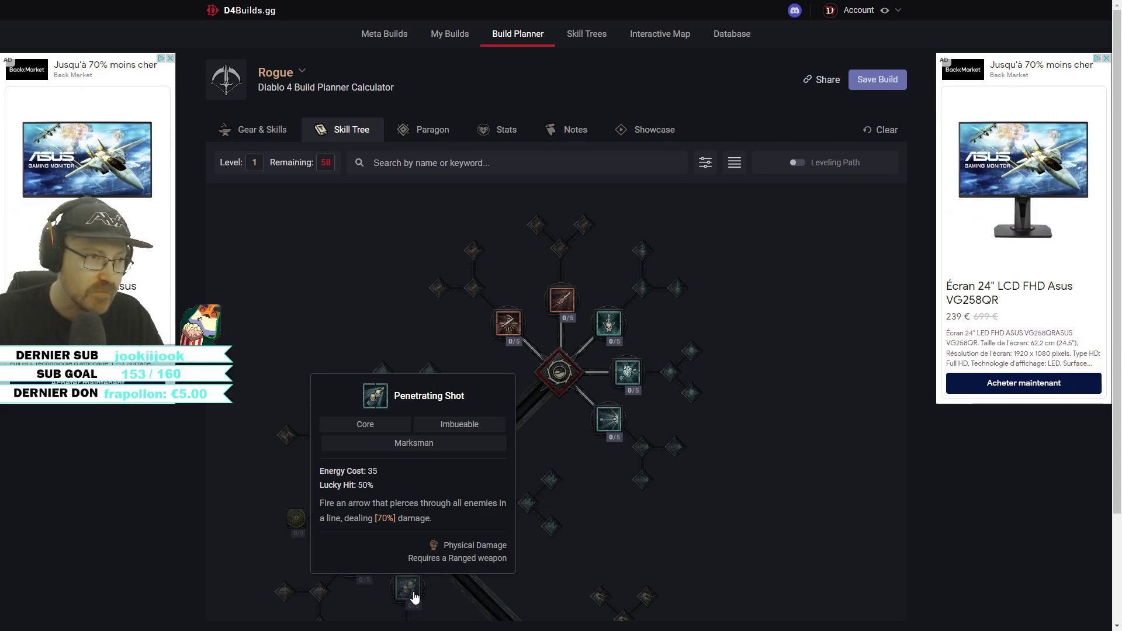
Step: Switch to Diablo IV, enter the game with the selected seasonal Rogue and inspect the equipped chest armor's stats
key("alt+Tab")
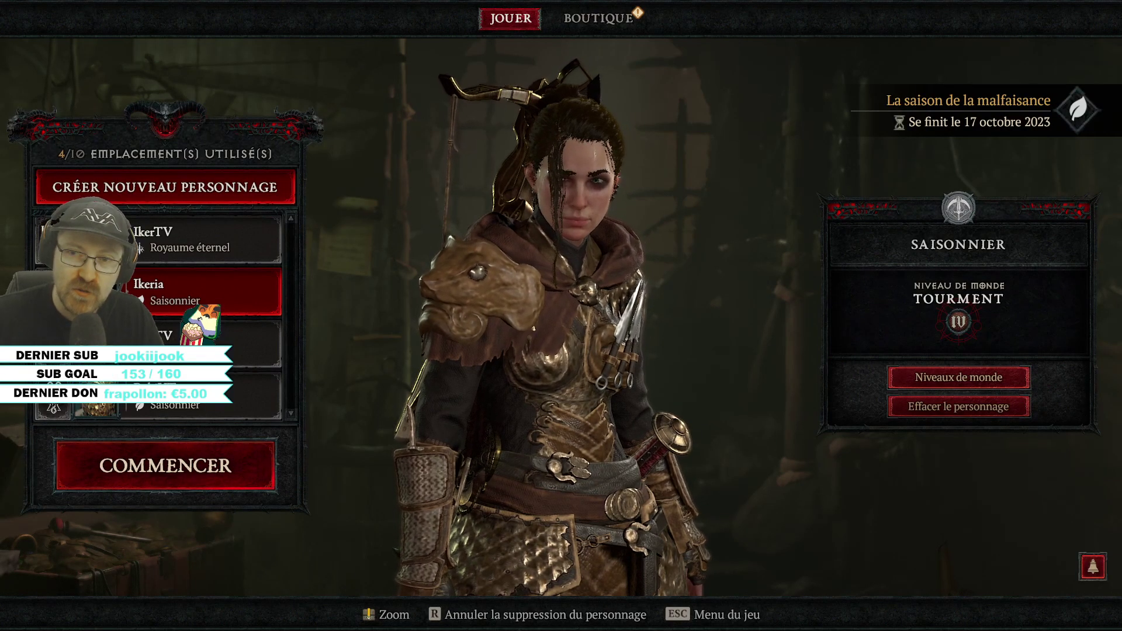
left_click(225, 486)
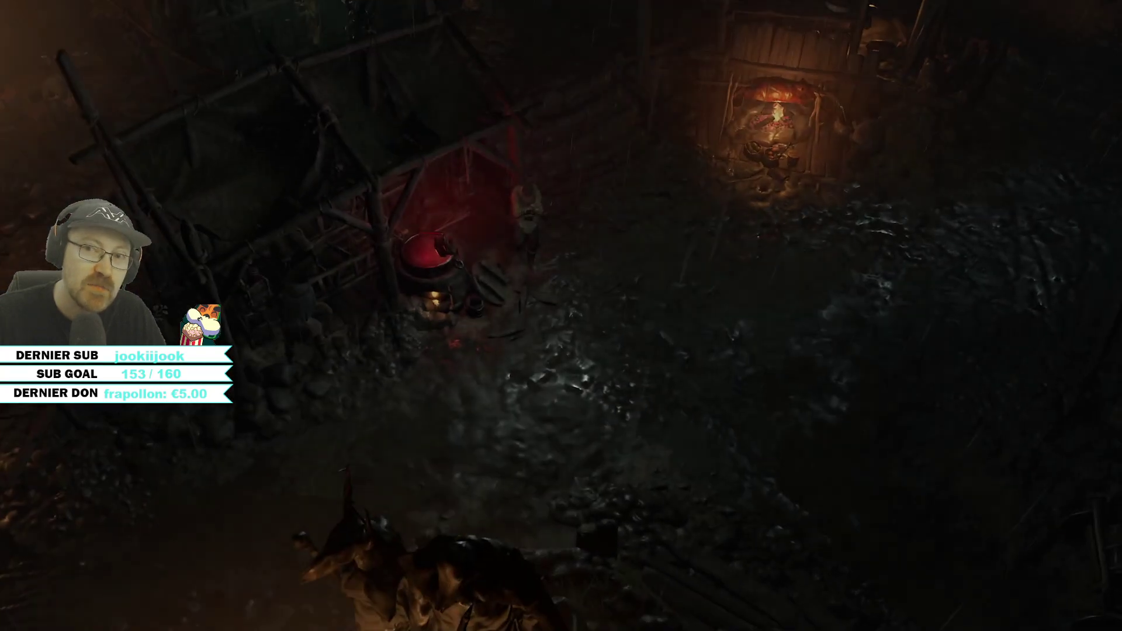
key("c")
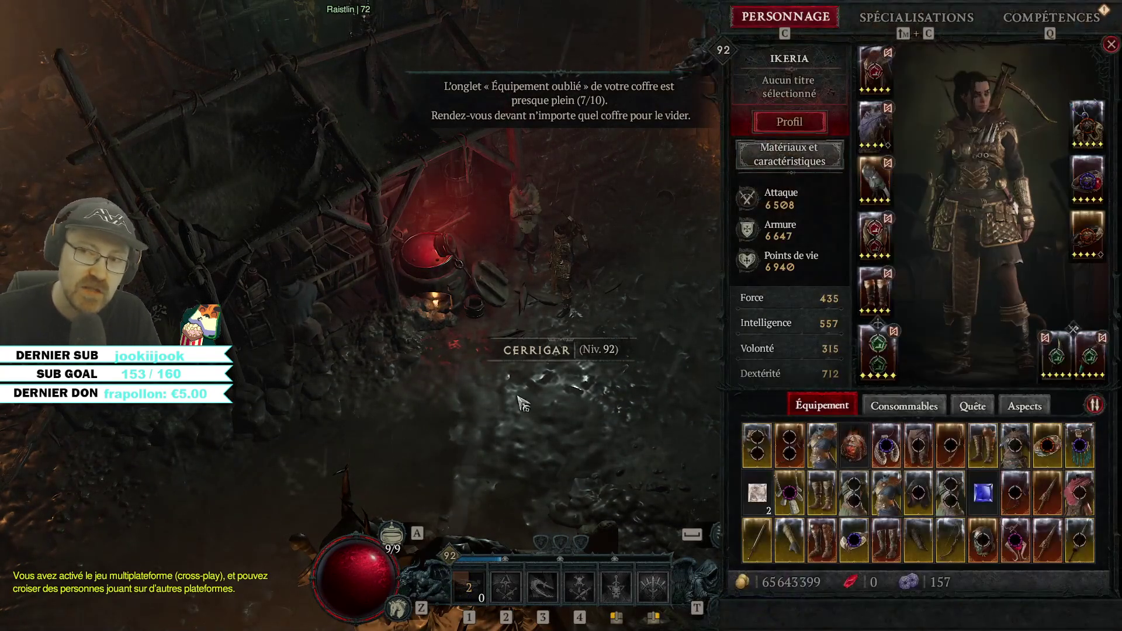
mouse_move(884, 137)
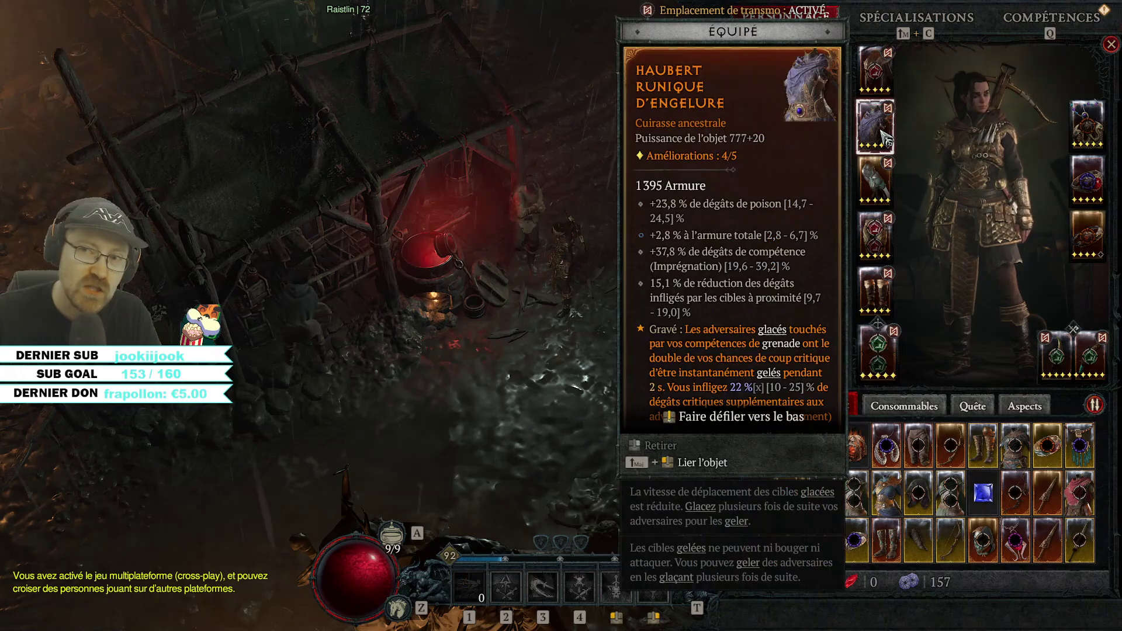